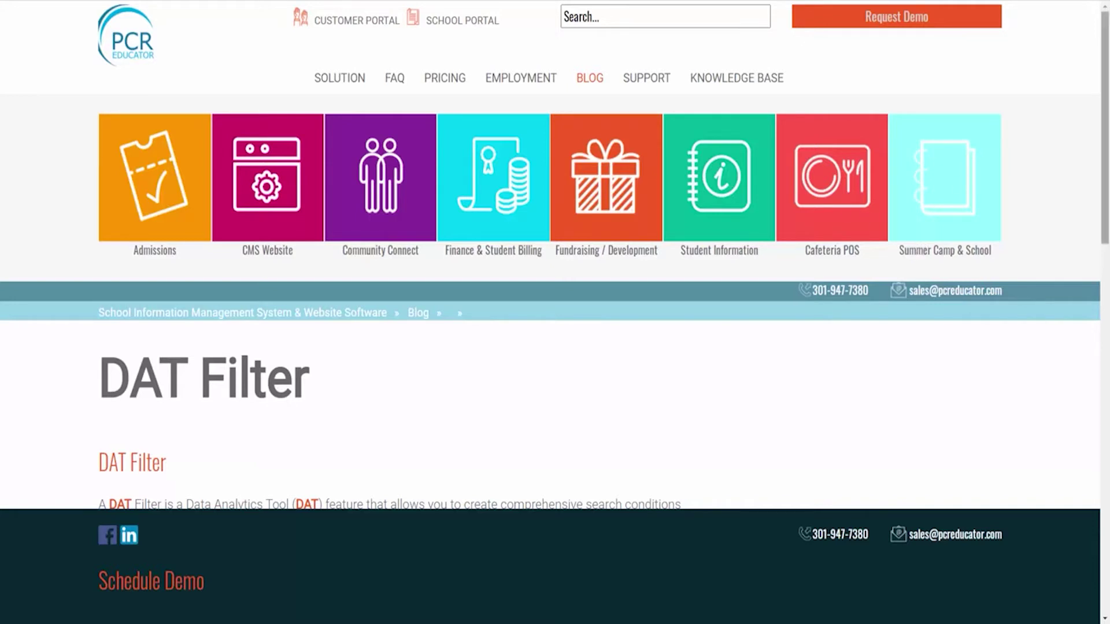
- Open the "Initializing DAT Filter from List" article from the DAT Filter index and read its two instructions
drag(1106, 146, 1107, 405)
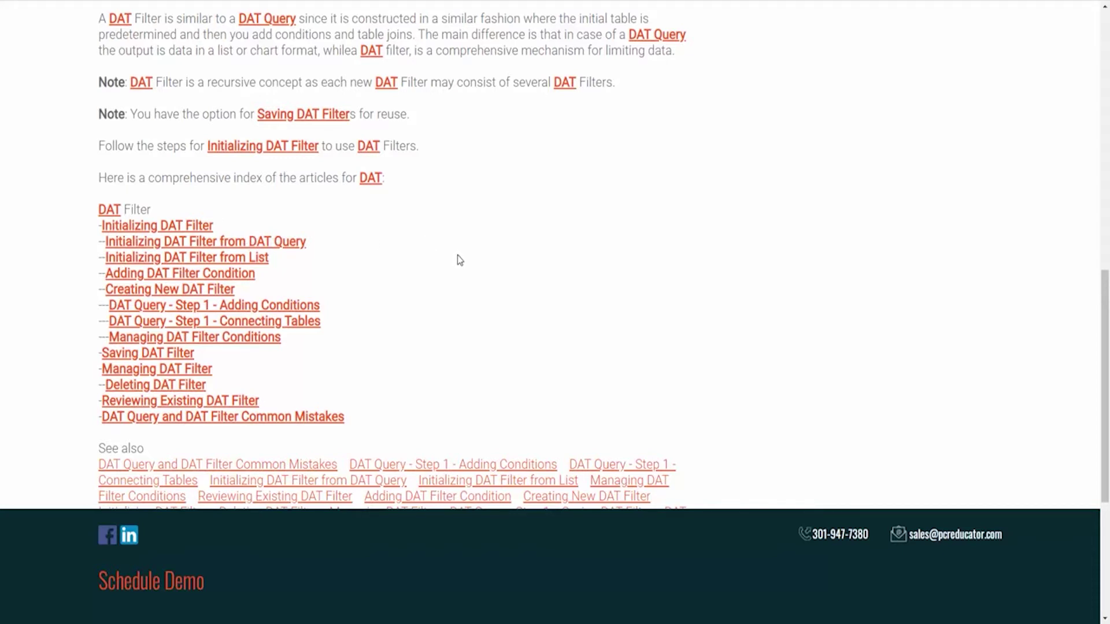
click(190, 259)
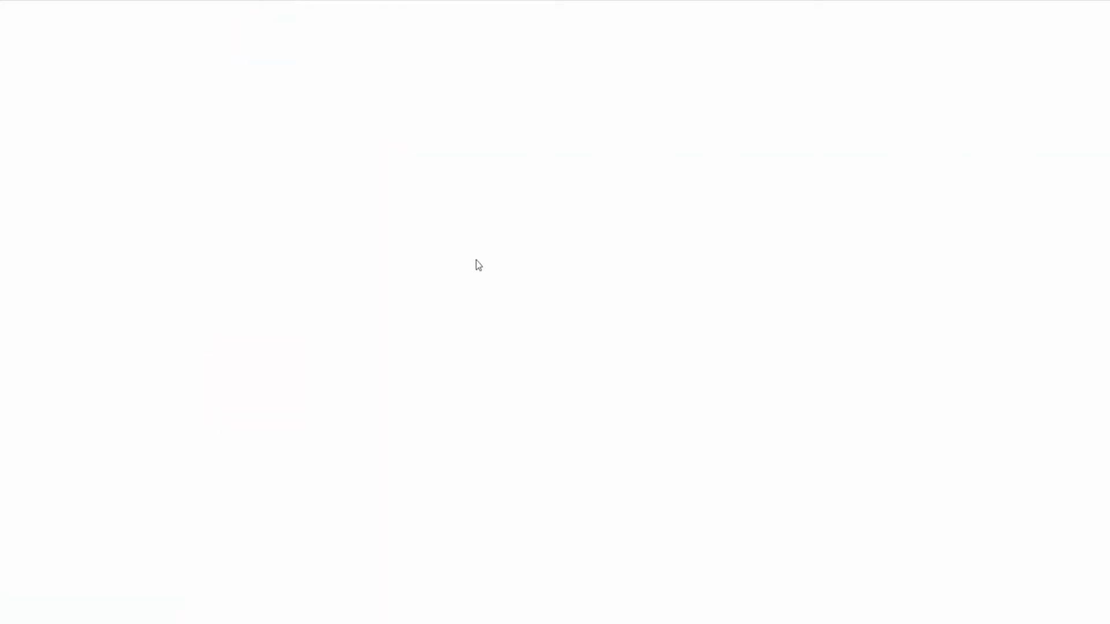
scroll(736, 349, down, 6)
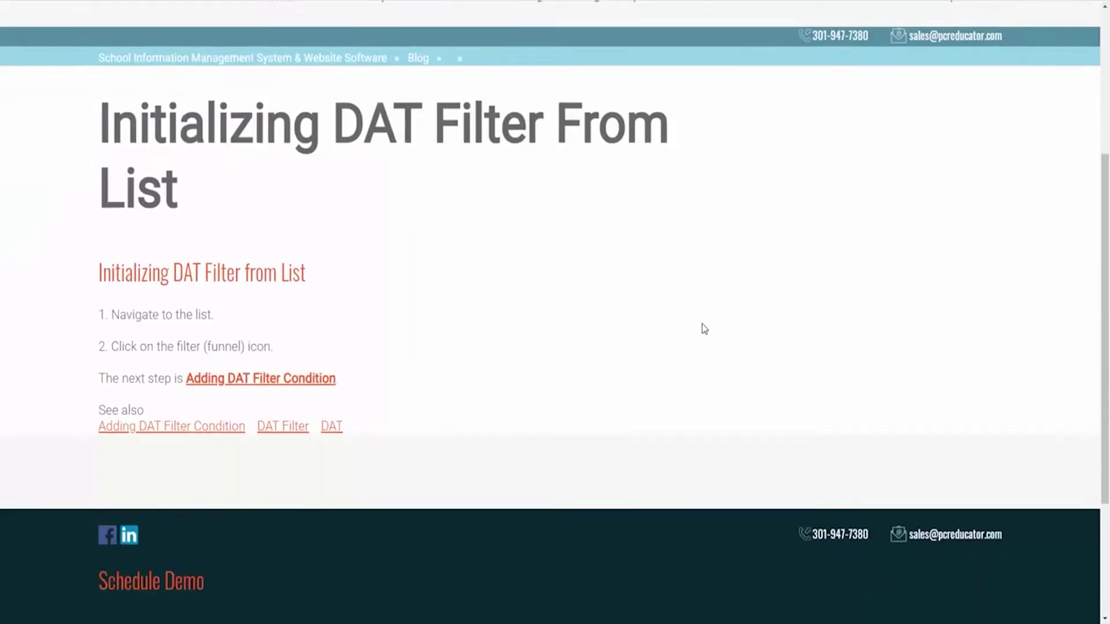
drag(117, 187, 225, 192)
drag(119, 218, 277, 223)
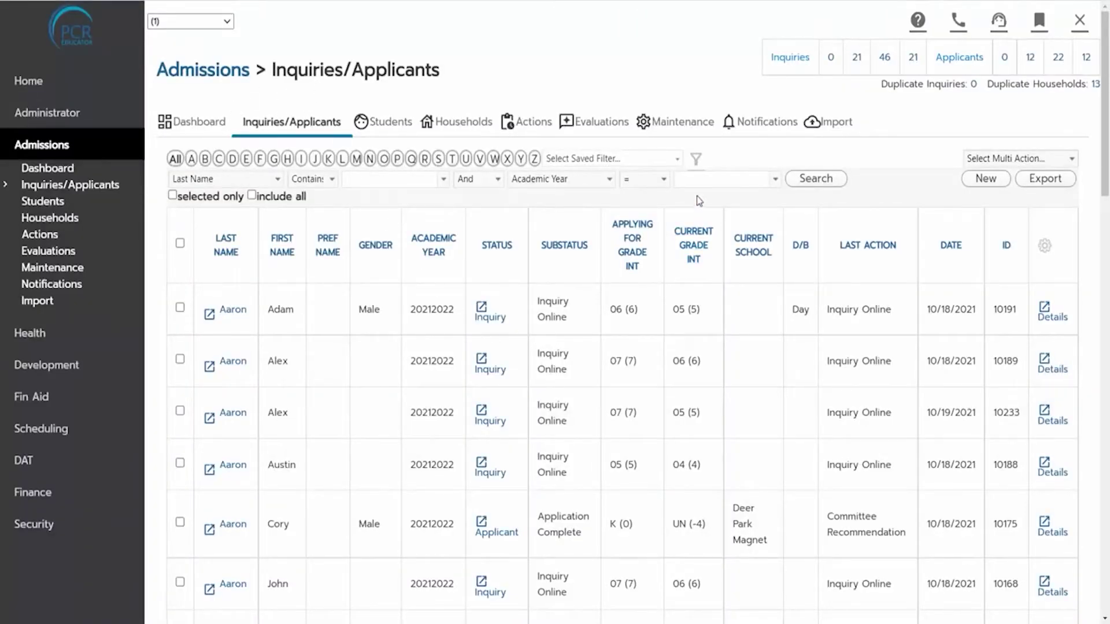
- Switch to PCR Educator and open the DAT filter for the Admissions Inquiries/Applicants list
click(696, 159)
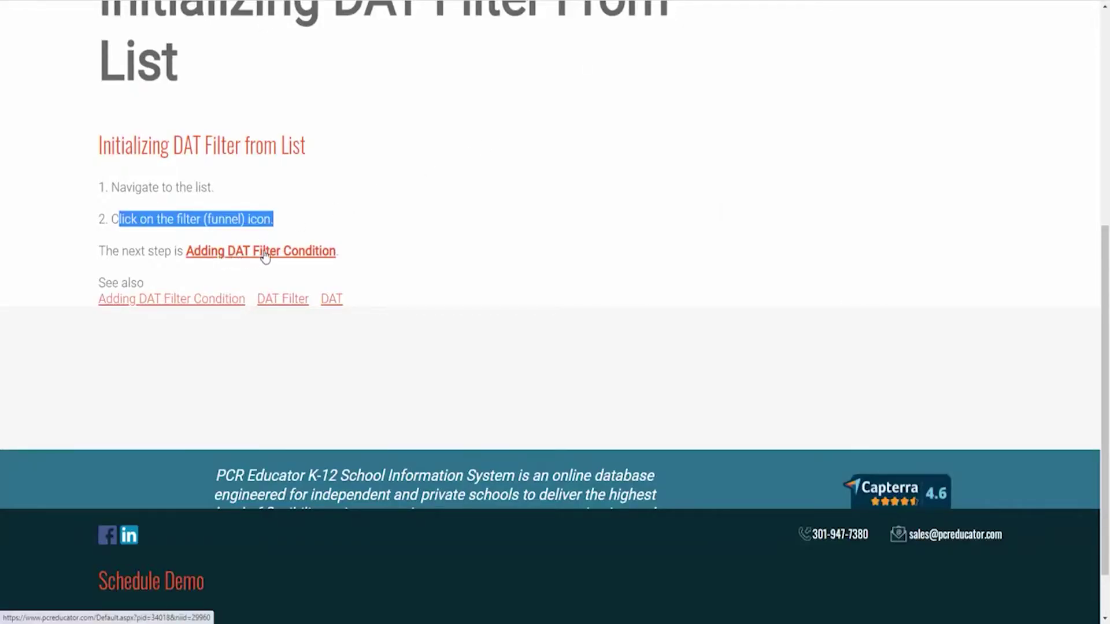
- Follow the help article to "Adding DAT Filter Condition" and read how the New Filter selector is used
click(299, 252)
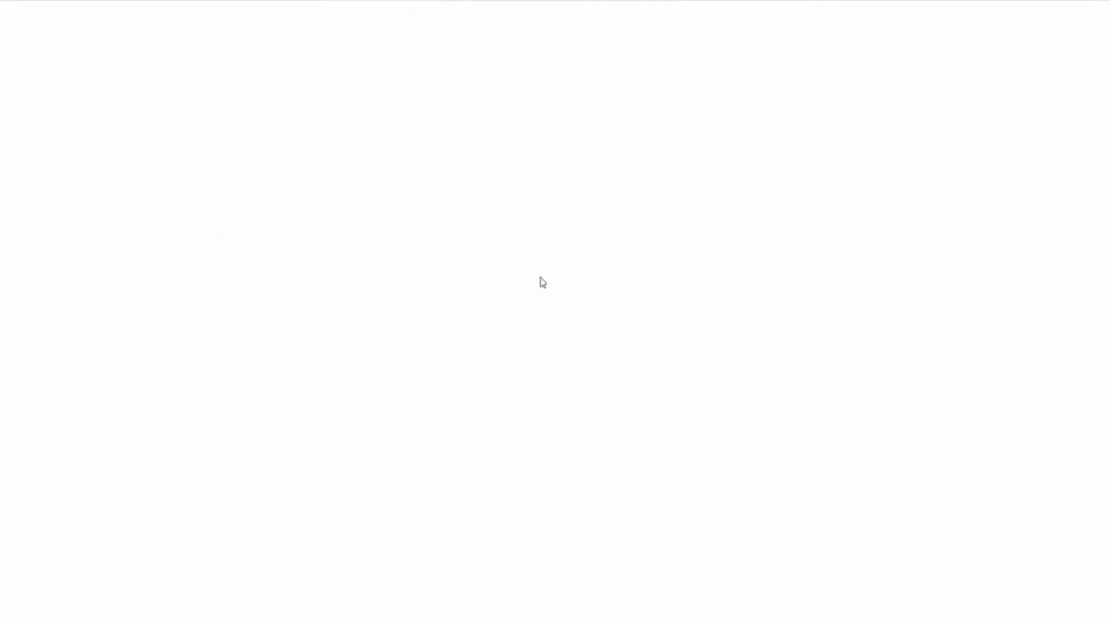
scroll(578, 286, down, 5)
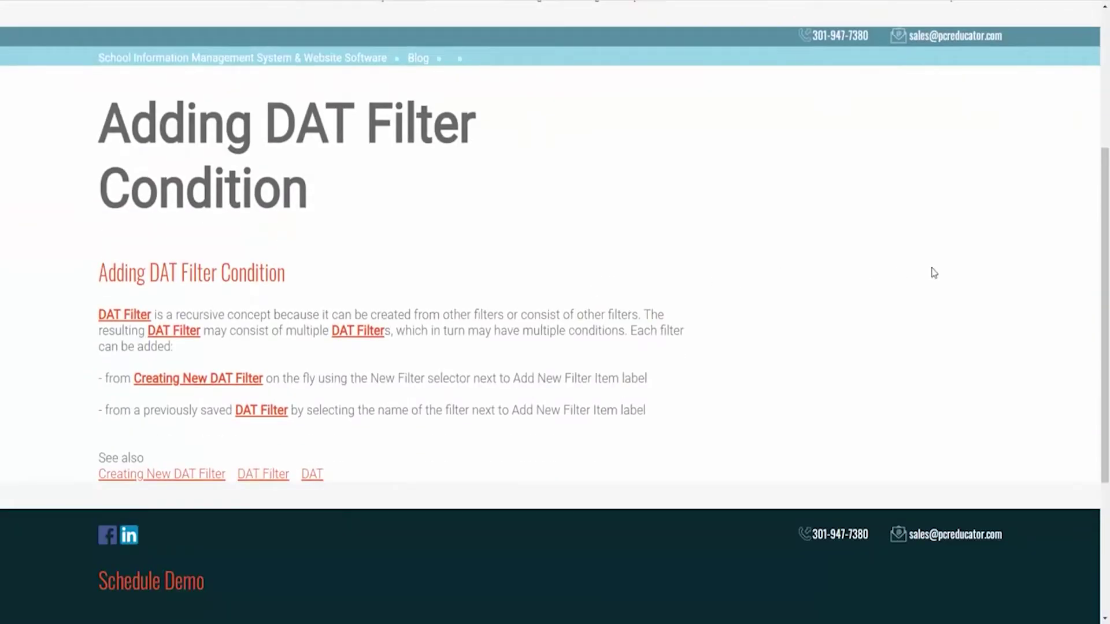
scroll(850, 271, down, 1)
scroll(851, 273, down, 2)
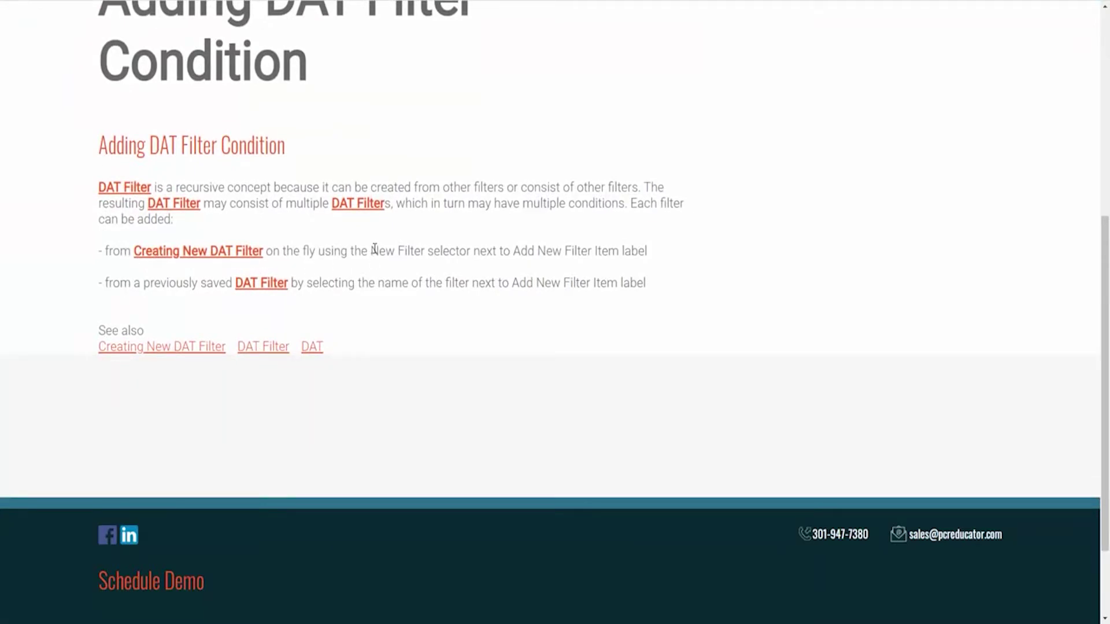
drag(372, 250, 426, 250)
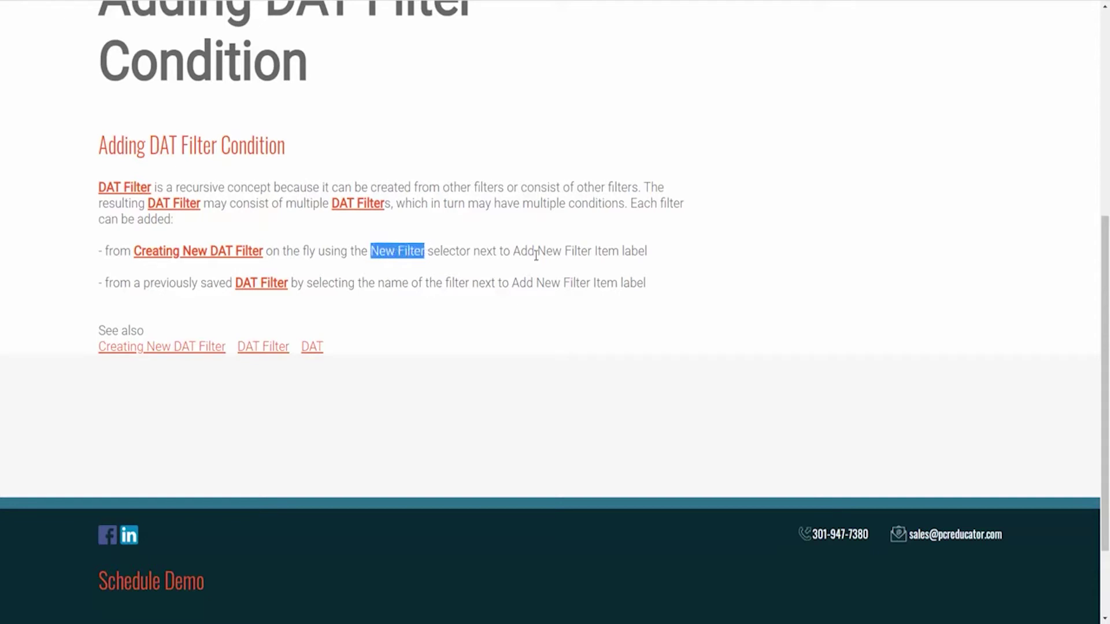
click(766, 251)
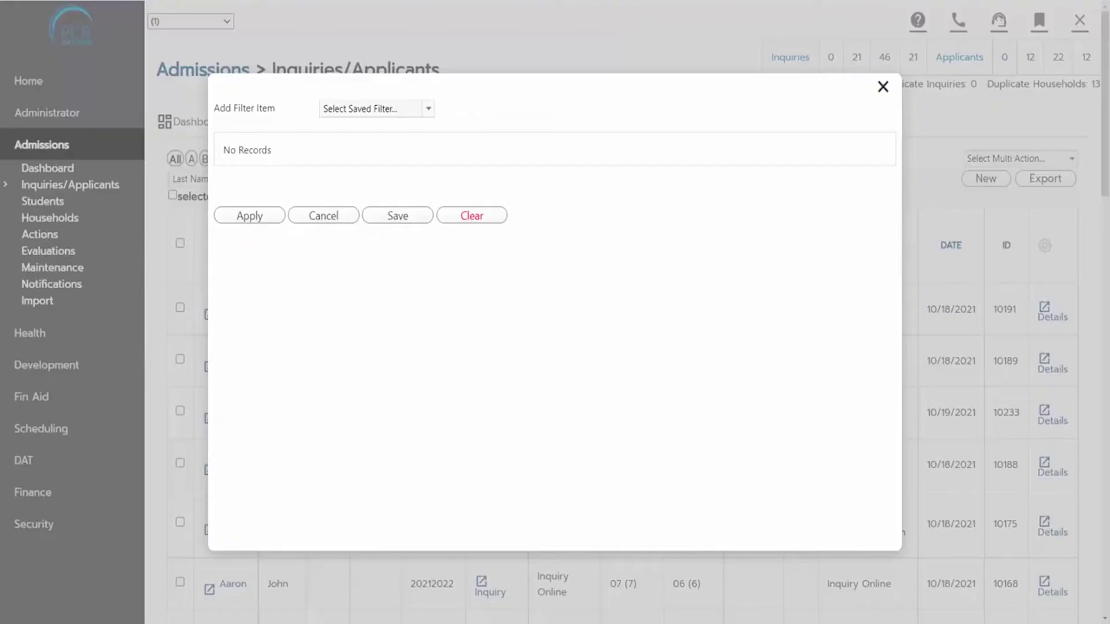
- Choose New Filter as the filter item for the Inquiries/Applicants list
click(427, 109)
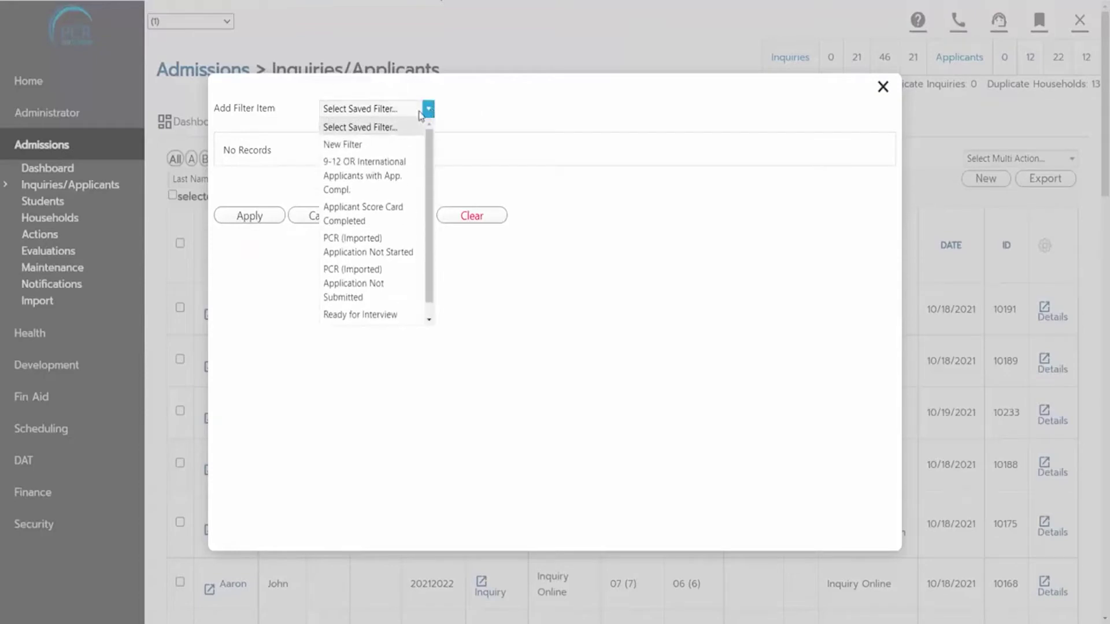
click(338, 145)
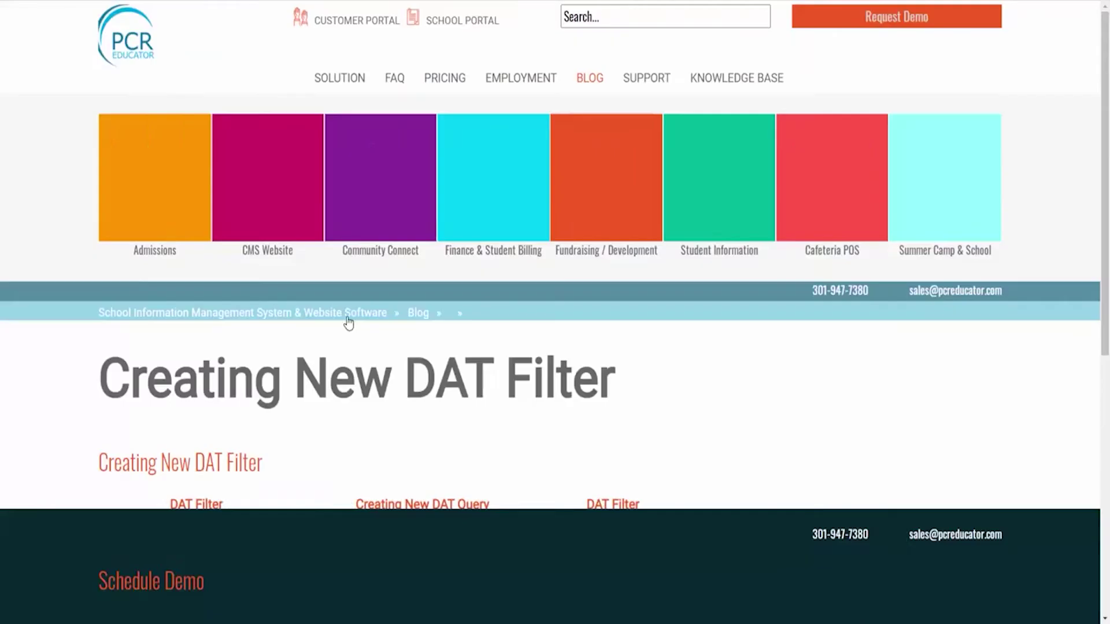
- Read the "Creating New DAT Filter" article and its linked "DAT Query - Step 1 - Adding Conditions" page
scroll(584, 359, down, 5)
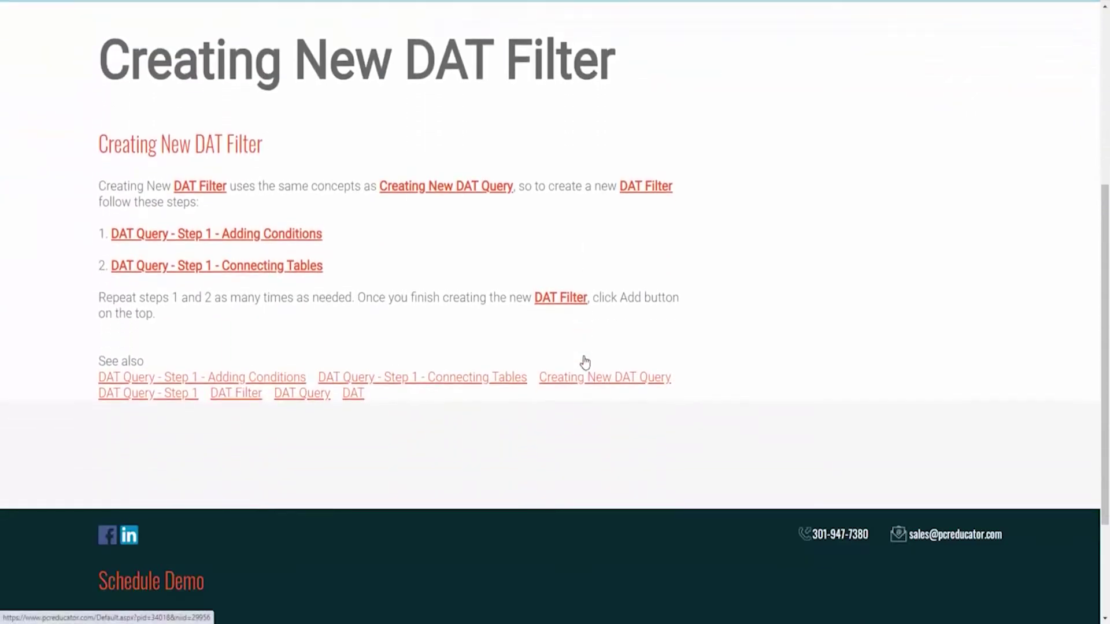
click(260, 237)
scroll(507, 310, down, 5)
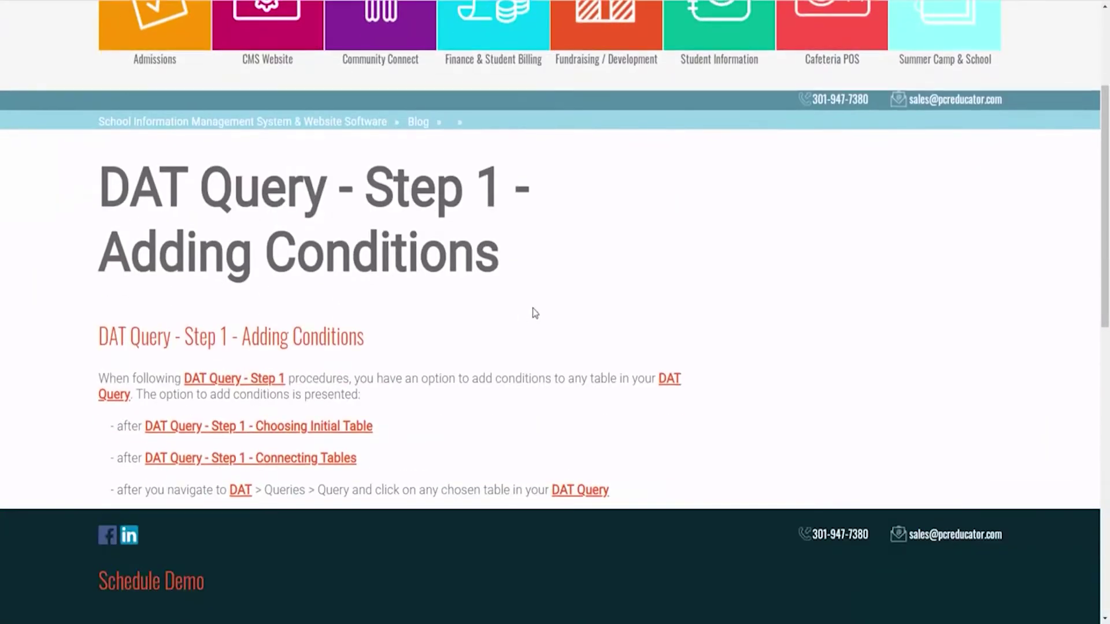
scroll(632, 323, down, 1)
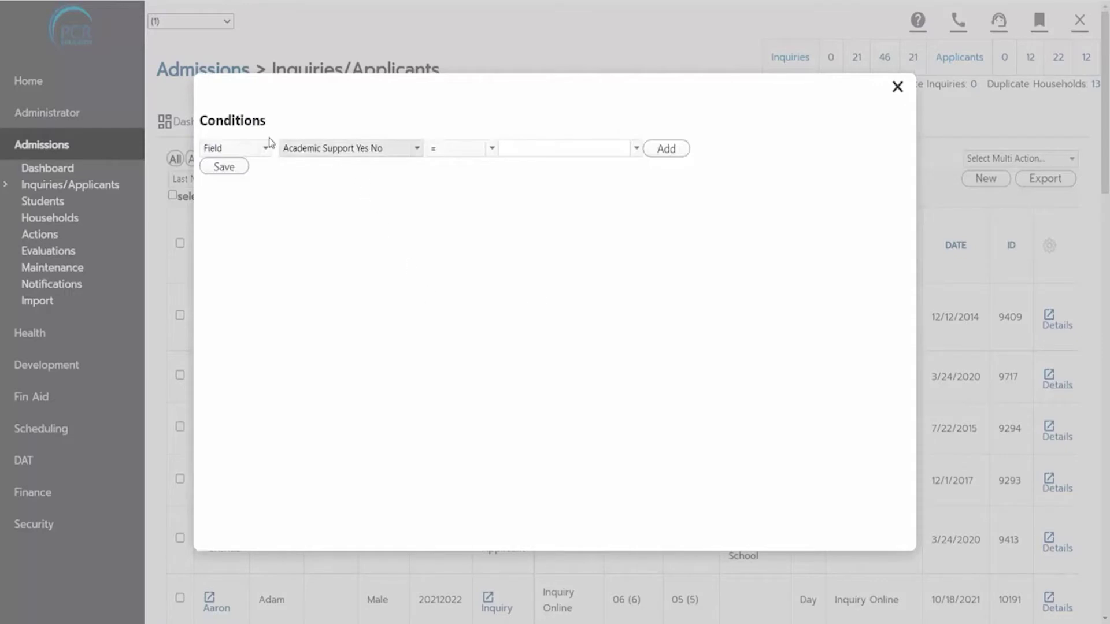
- Add the condition Status = Applicant to the new Inquiries filter
click(357, 149)
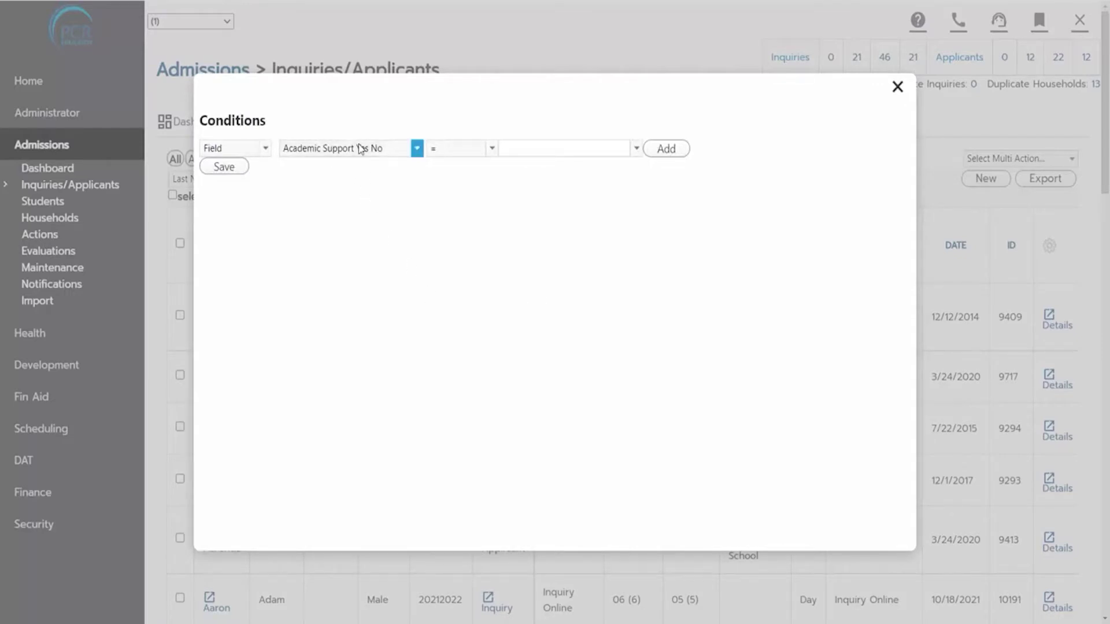
scroll(363, 288, down, 5)
scroll(363, 288, down, 5)
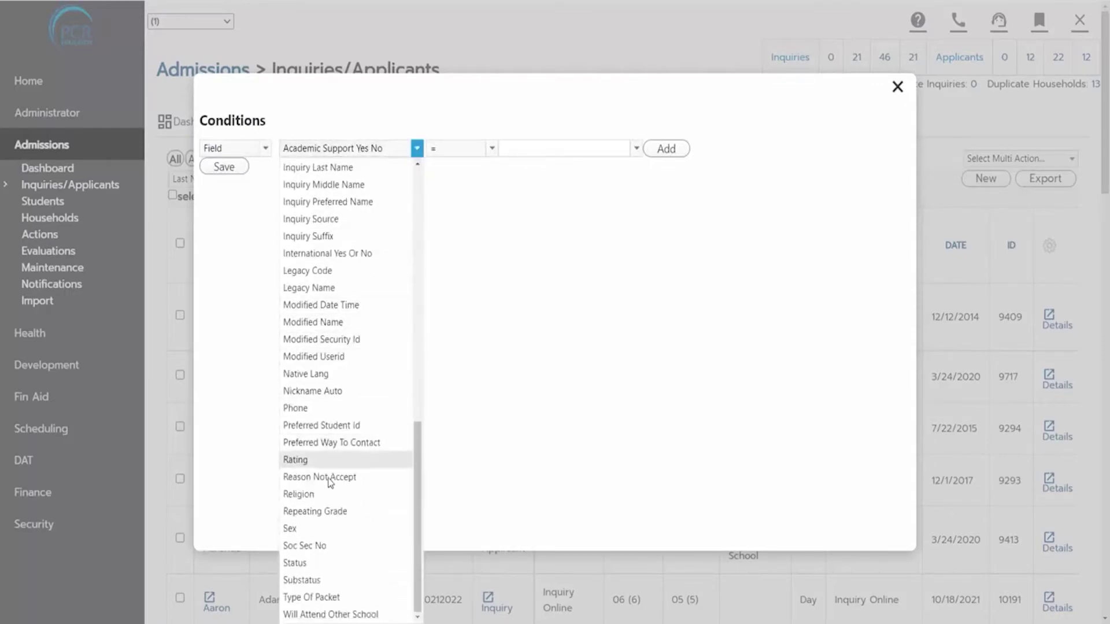
click(321, 558)
click(545, 152)
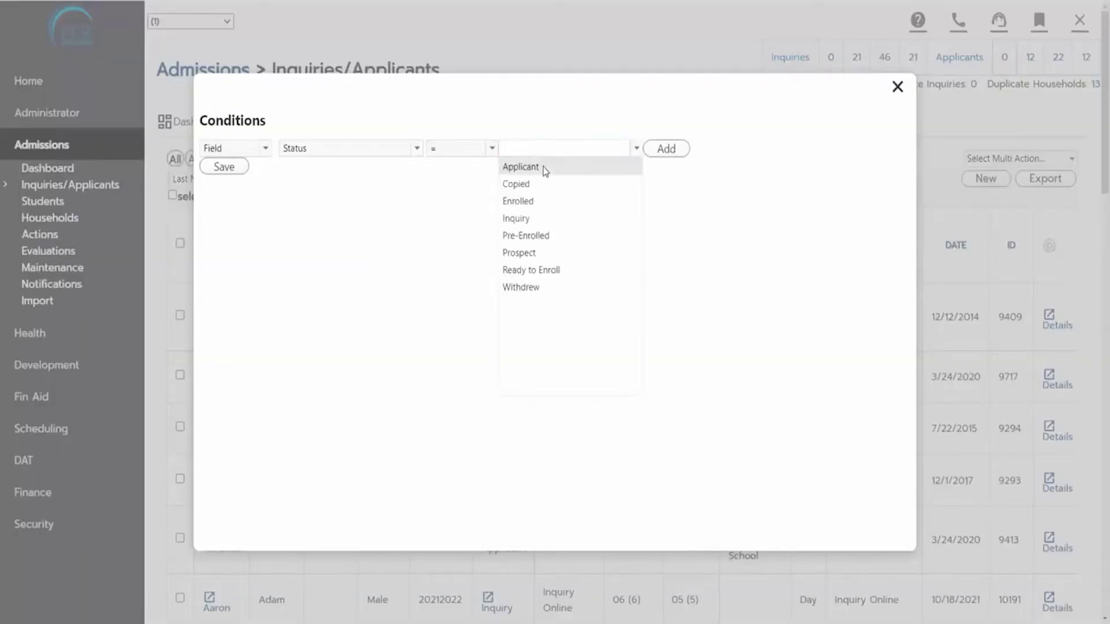
click(543, 168)
click(668, 150)
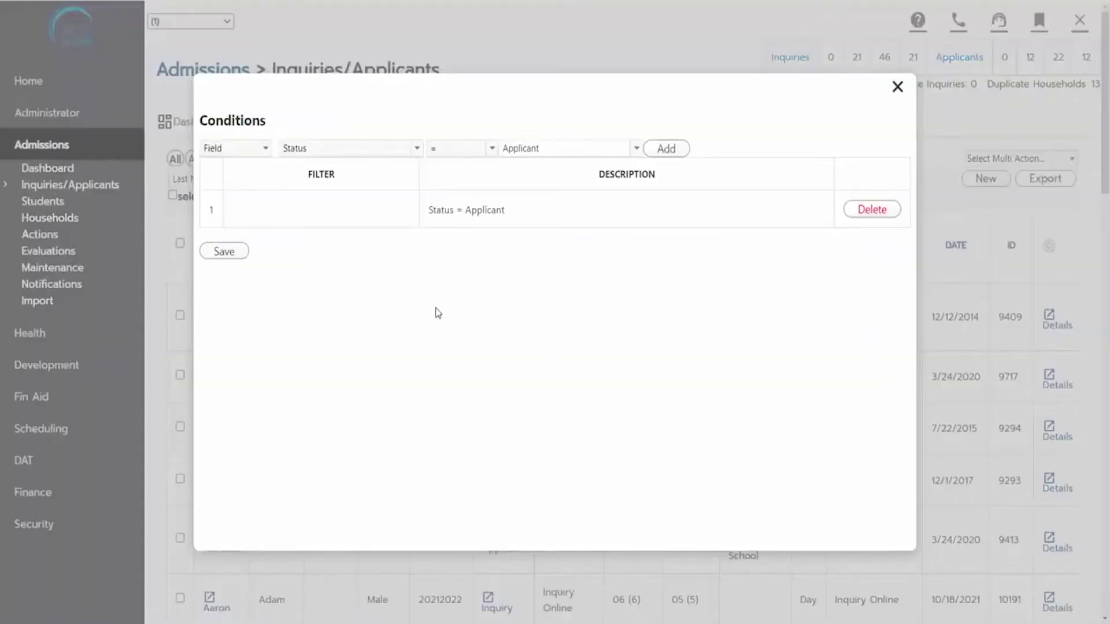
- Add a multi select condition on Applying For Grade with grades 09, 10, 11 and 12, and save the conditions
click(341, 152)
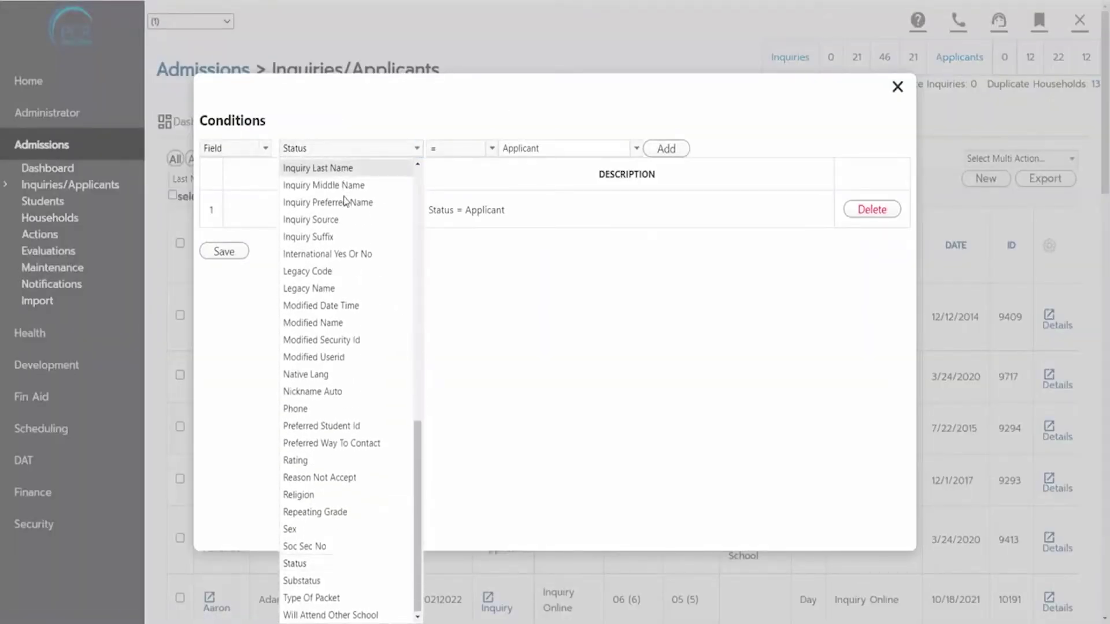
scroll(355, 234, up, 10)
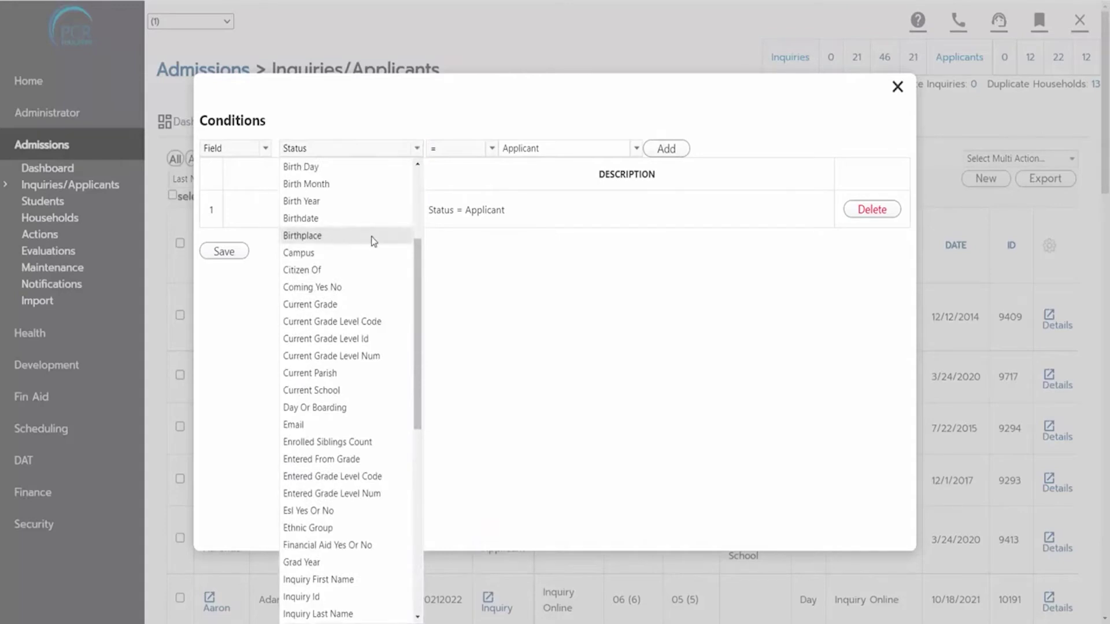
scroll(372, 237, up, 3)
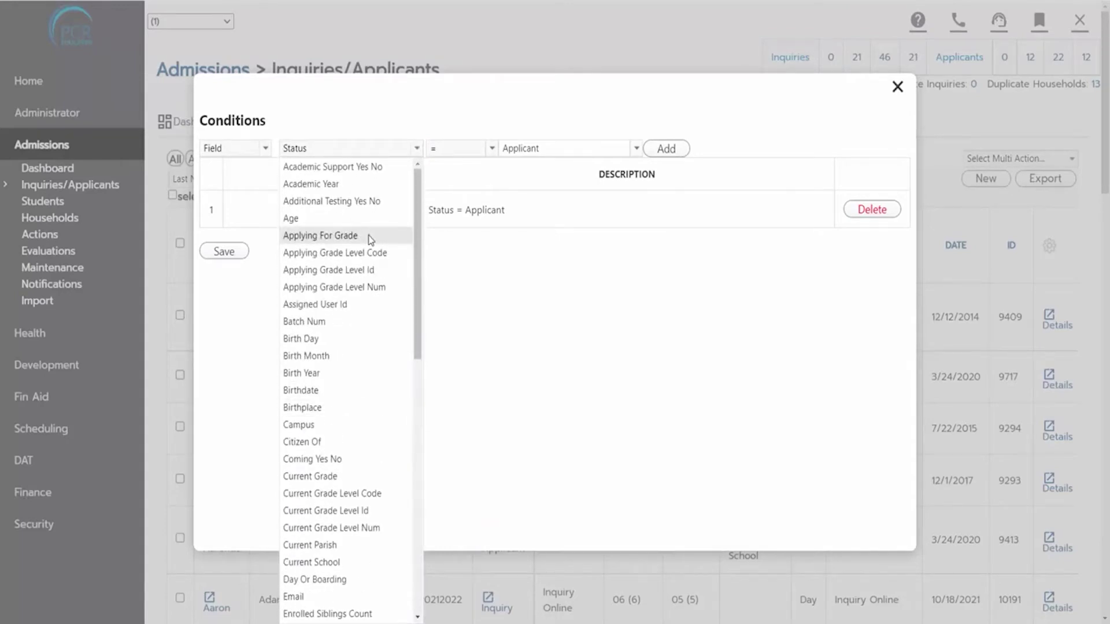
click(370, 237)
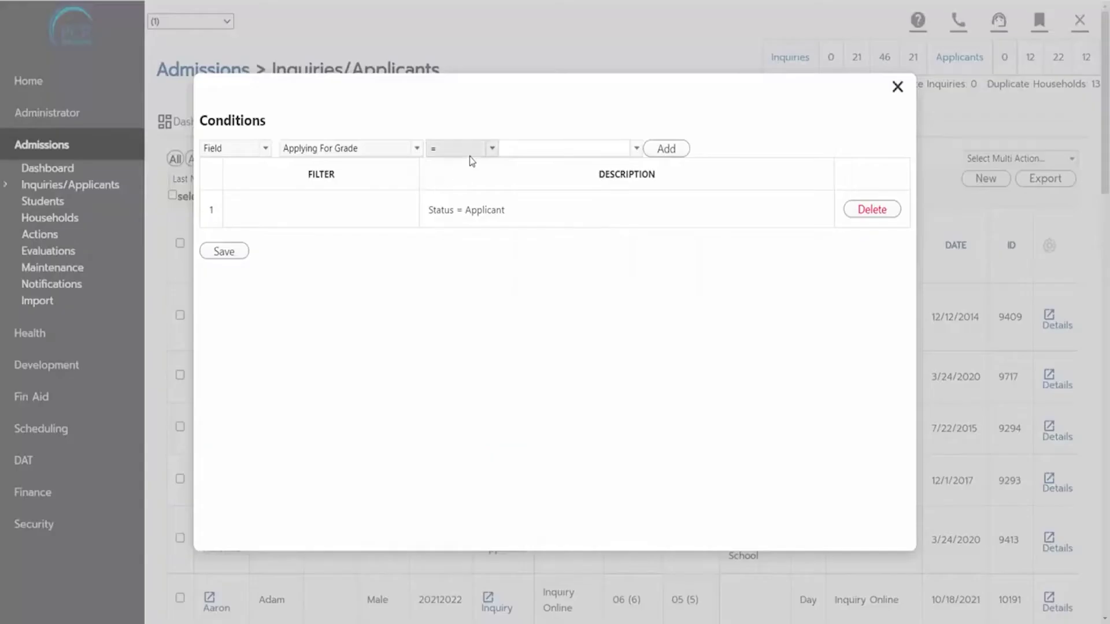
click(469, 153)
click(457, 412)
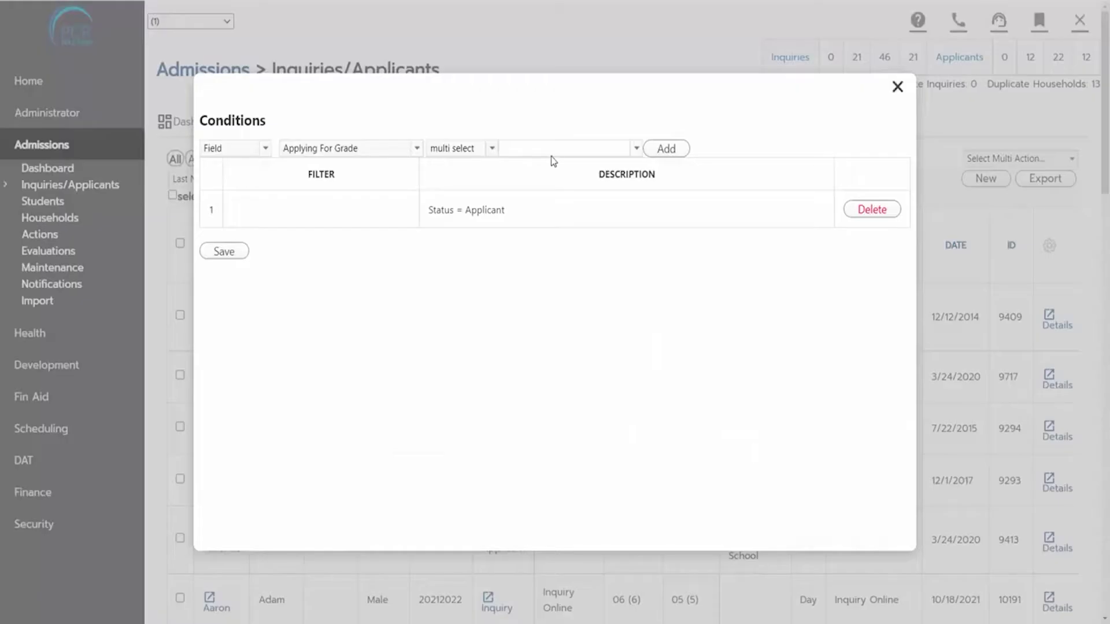
click(565, 150)
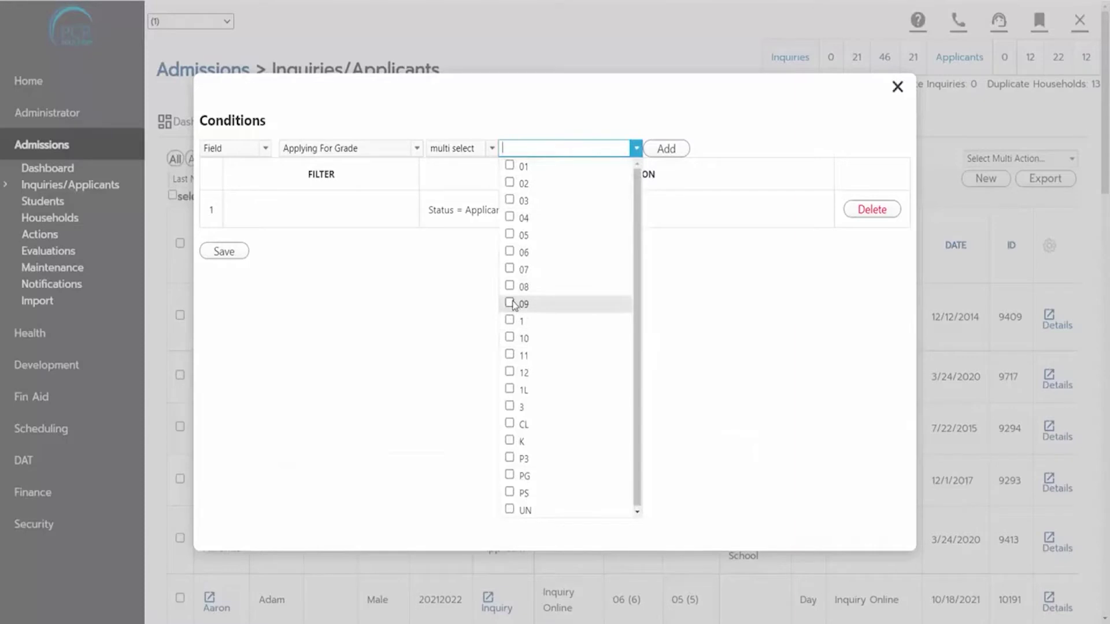
click(510, 303)
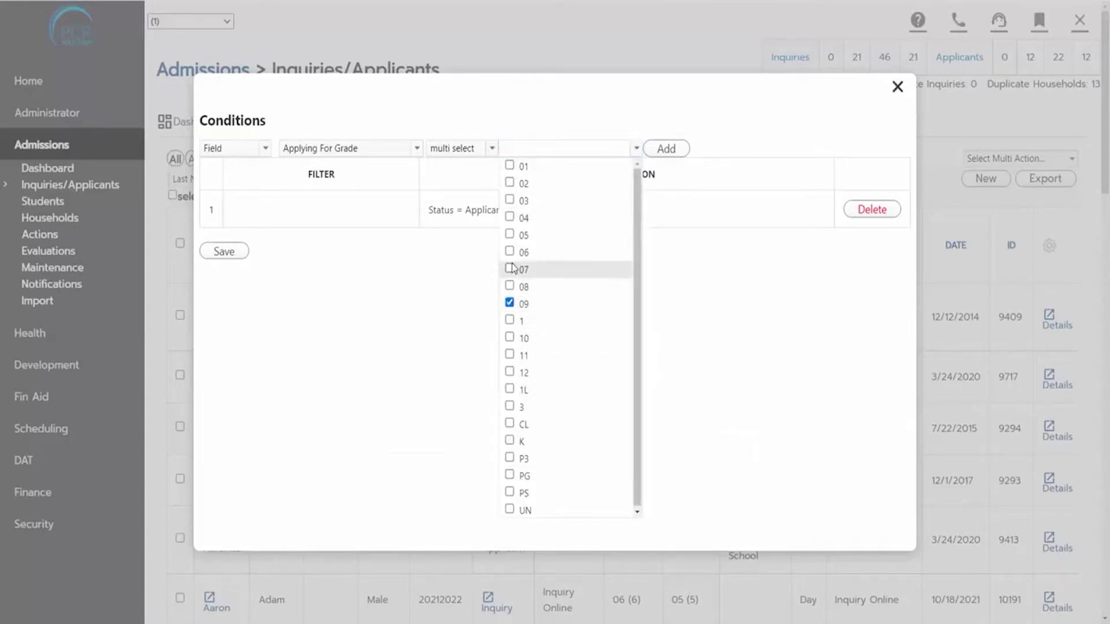
click(510, 337)
click(510, 354)
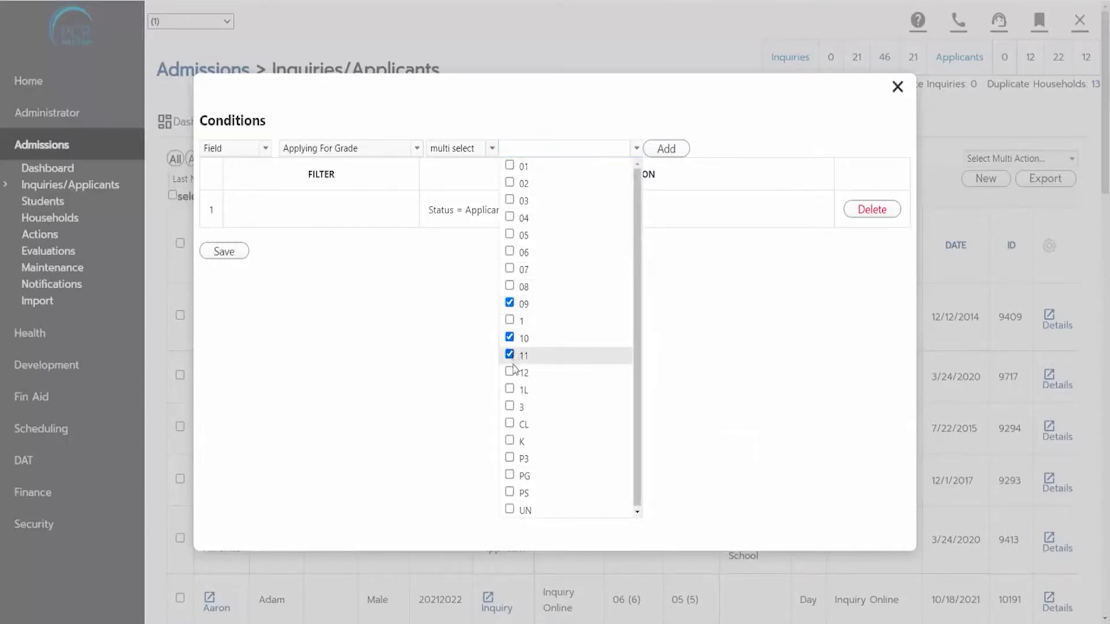
click(510, 371)
click(665, 149)
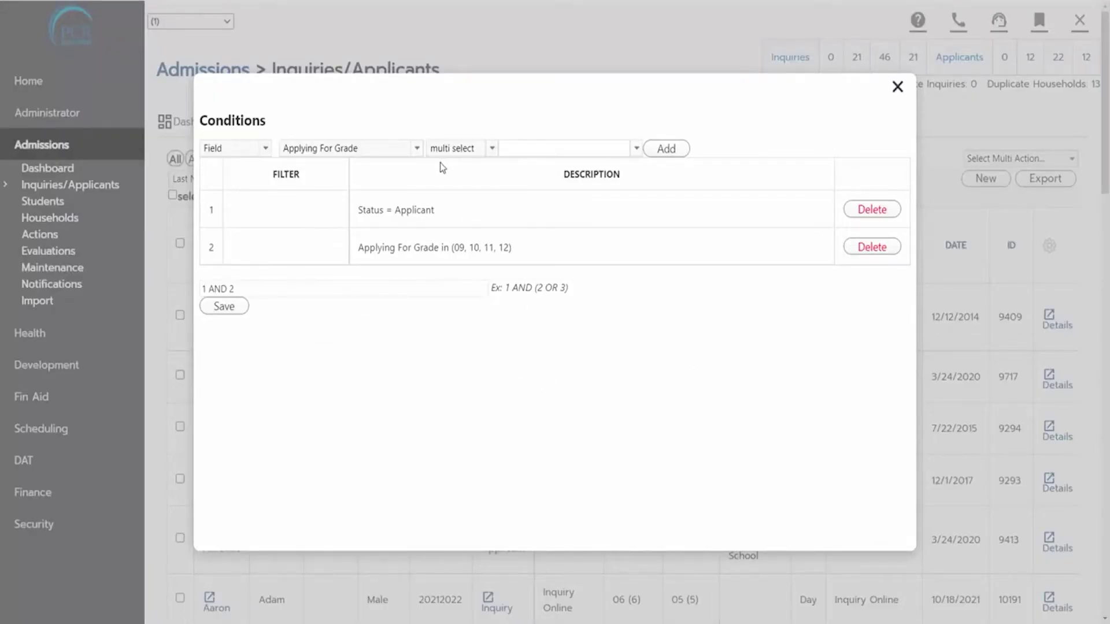
click(224, 311)
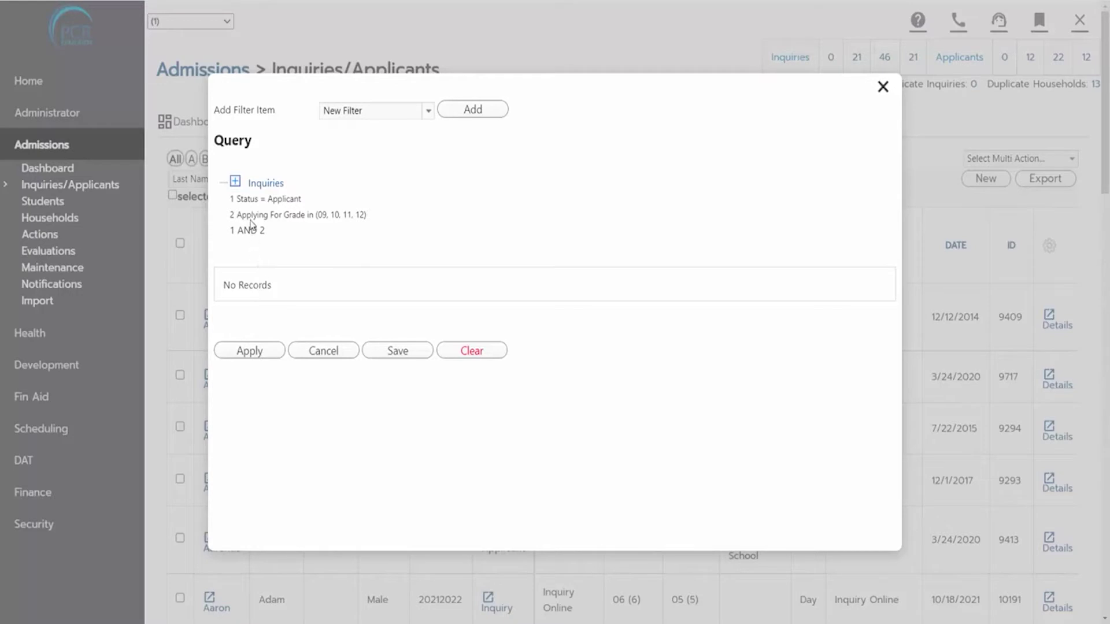
- Add the condition International Yes Or No = Y to the Inquiries conditions
click(276, 185)
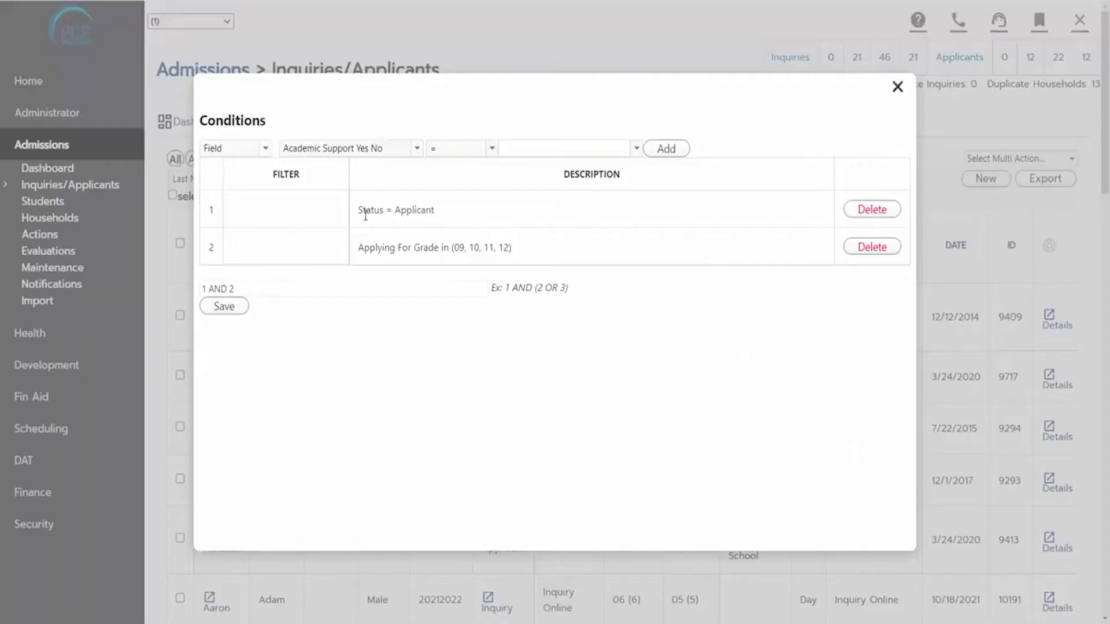
drag(361, 210, 448, 211)
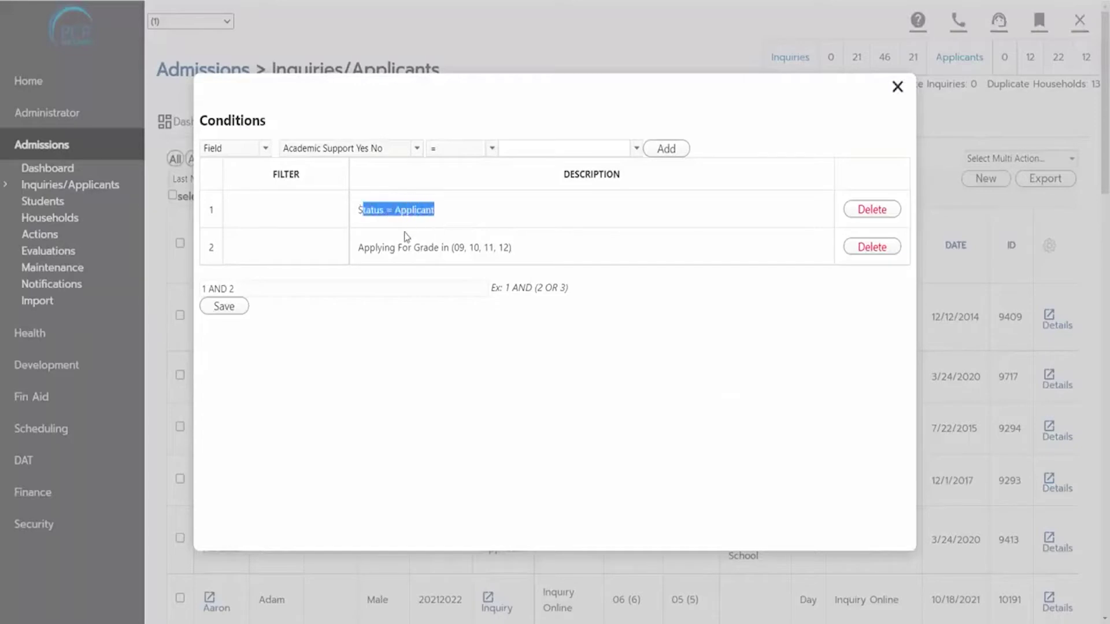
drag(370, 247, 508, 263)
click(522, 254)
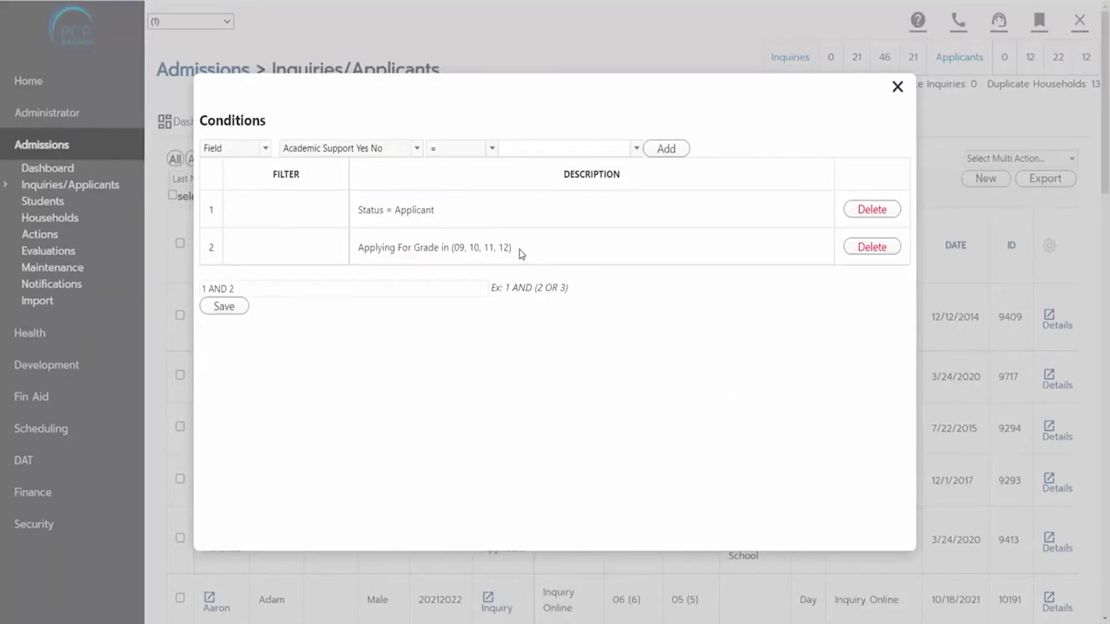
click(380, 149)
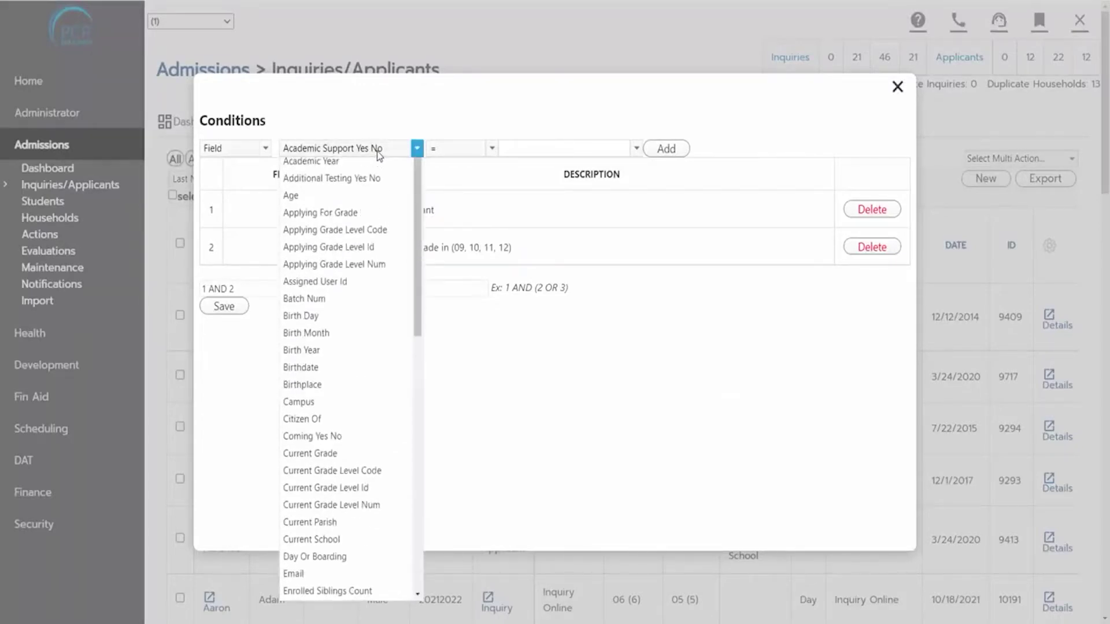
drag(421, 247, 411, 423)
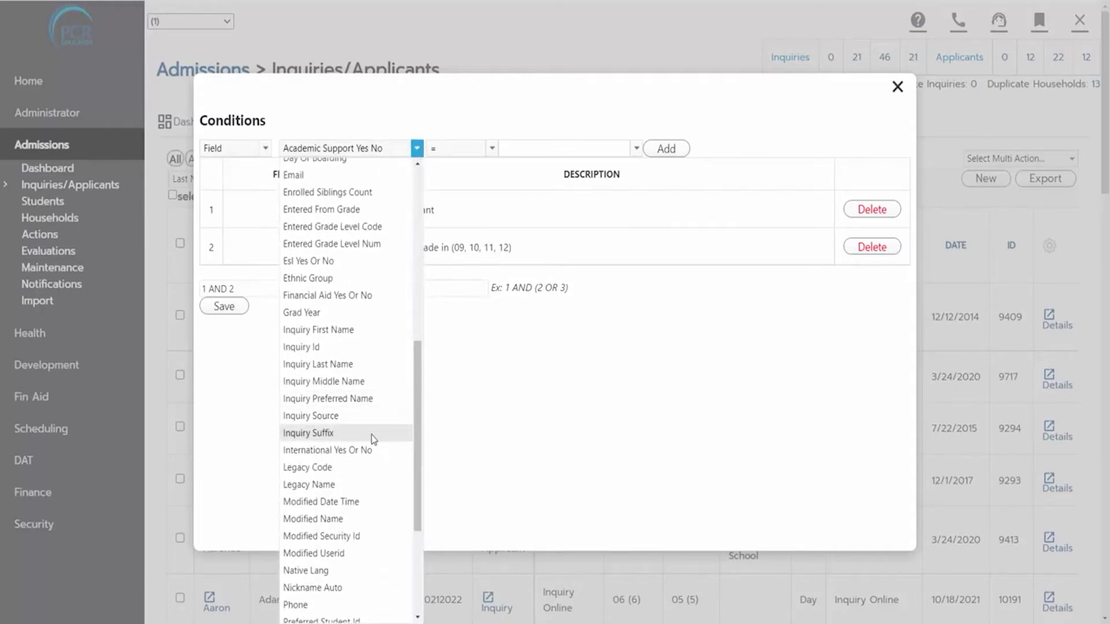
click(370, 451)
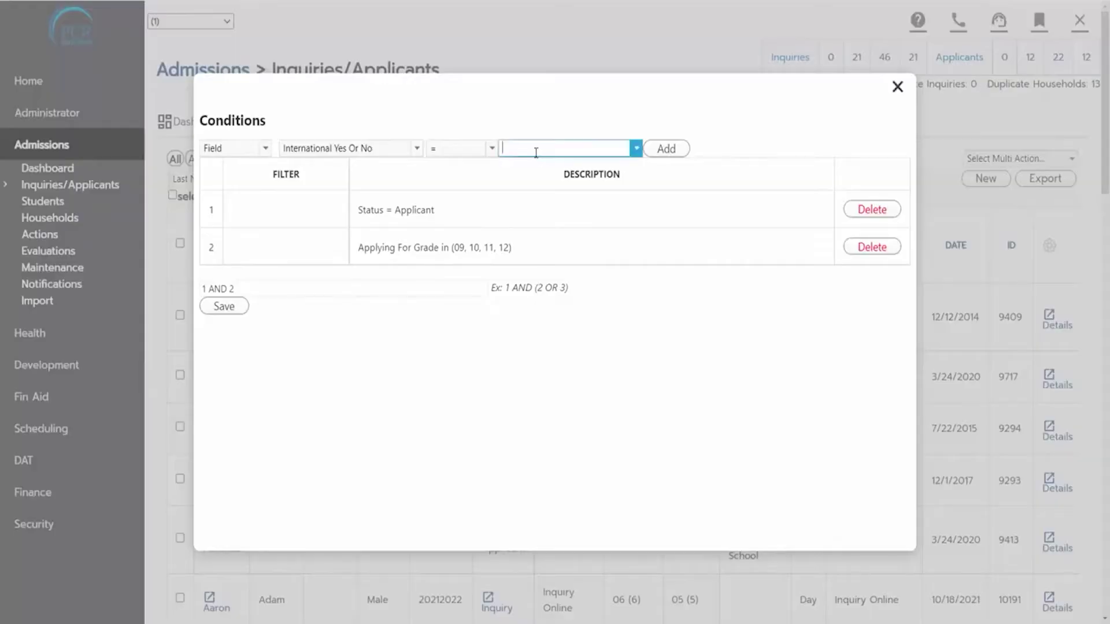
click(535, 149)
click(532, 184)
click(665, 149)
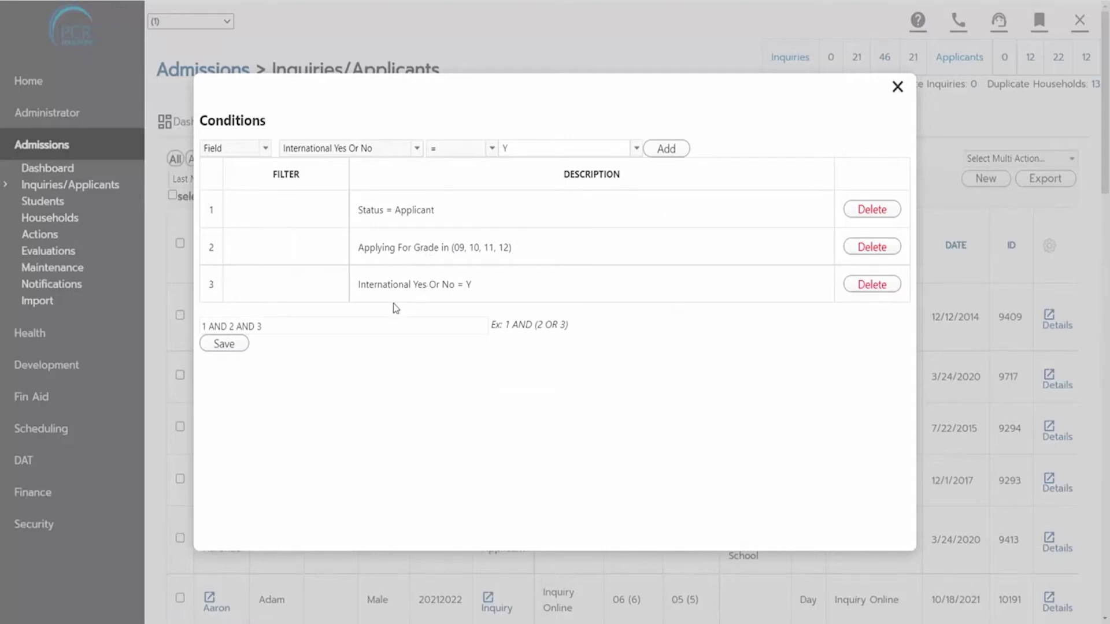
- Set the Inquiries condition logic to (1 AND 2) OR (1 AND 3) and save the conditions
click(272, 326)
double_click(205, 326)
drag(234, 320, 287, 320)
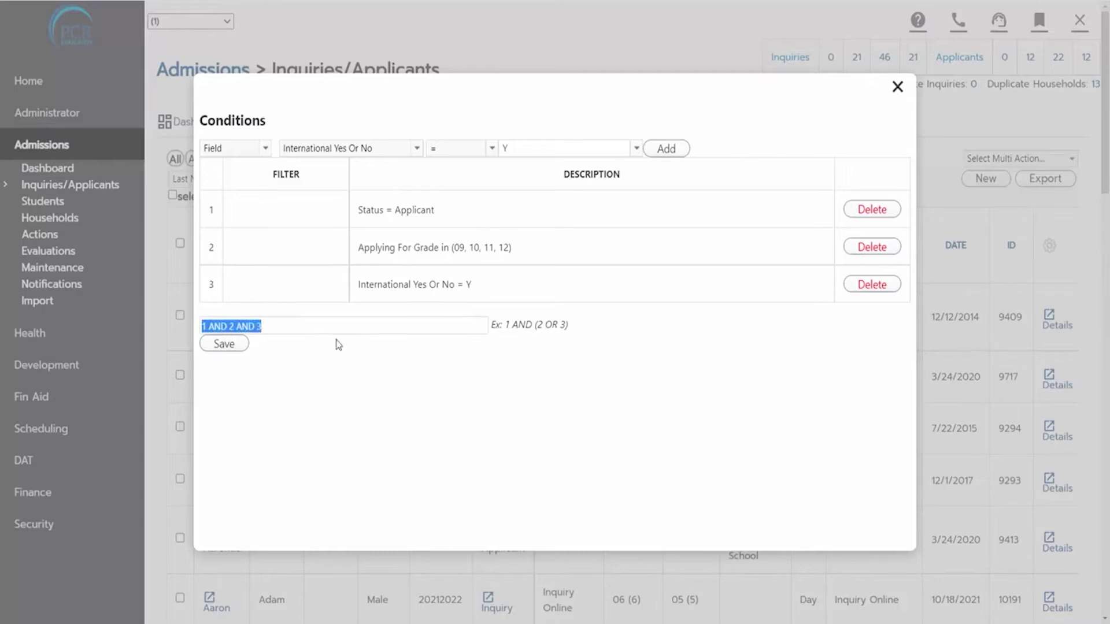
text(()
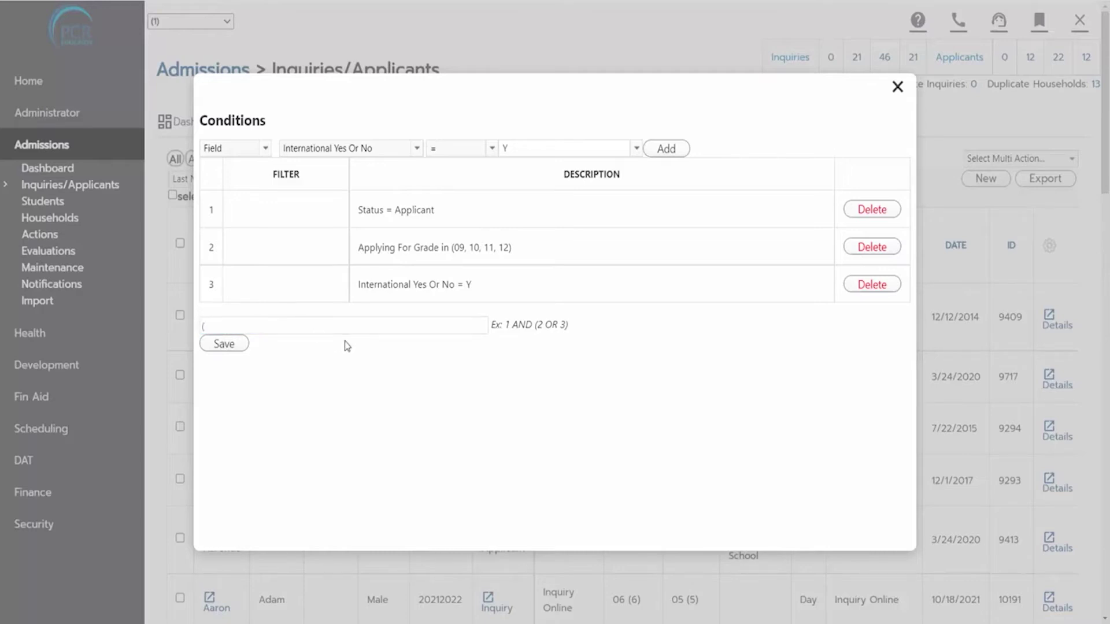
text(1 AND 2) OR (1 AND 3))
drag(396, 246, 522, 249)
click(540, 246)
drag(374, 211, 432, 211)
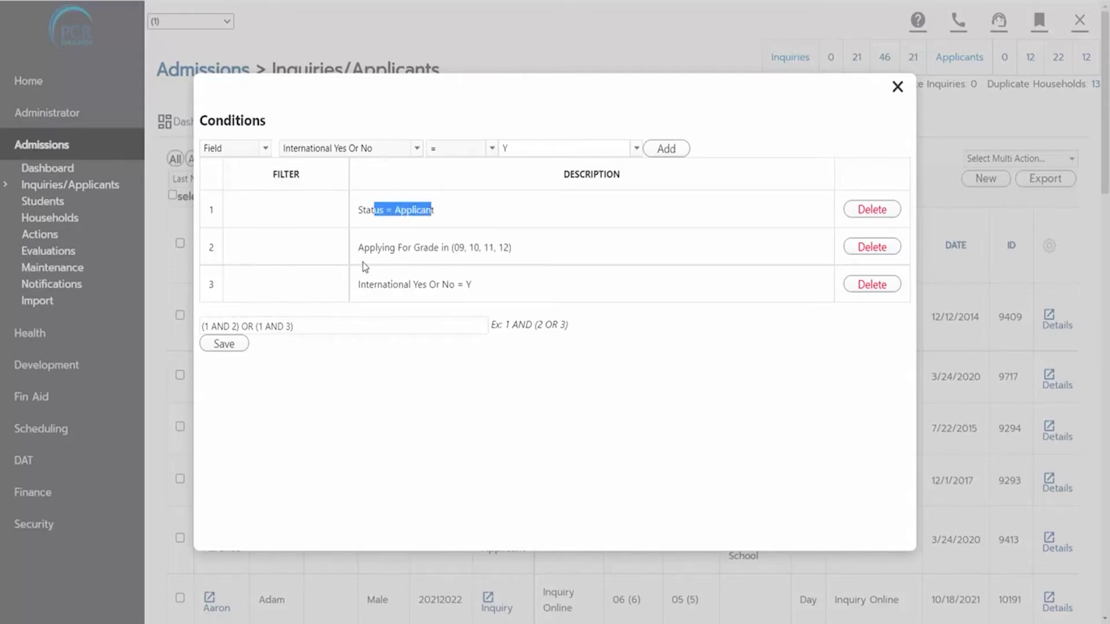
click(399, 383)
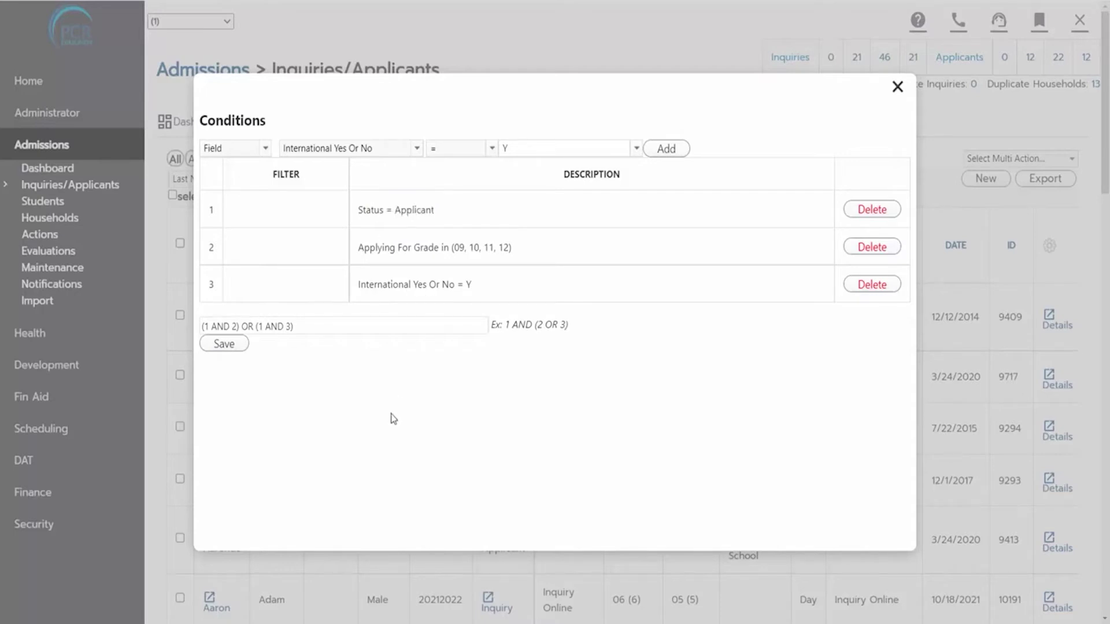
click(235, 347)
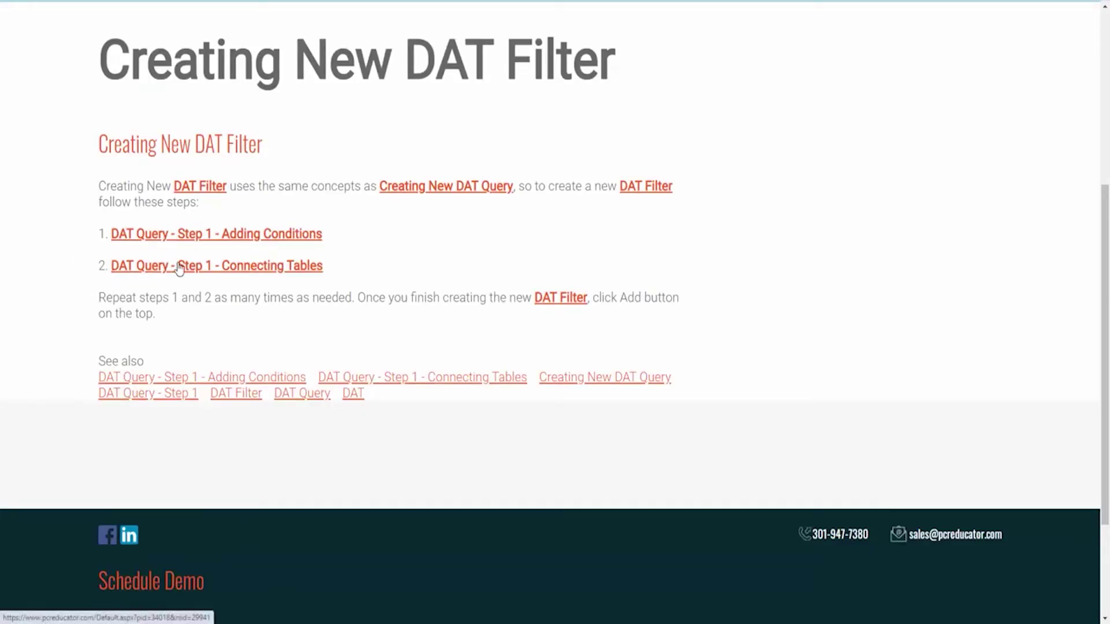
- Read the linked "DAT Query - Step 1 - Connecting Tables" article, especially the "with" and "with or without" options
click(249, 267)
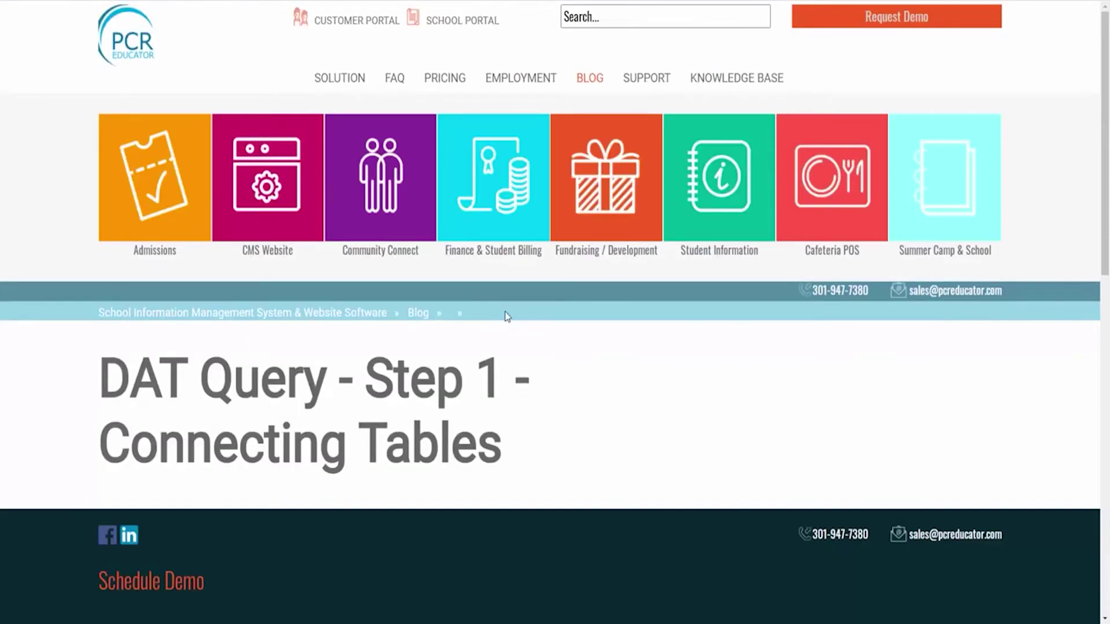
scroll(511, 309, down, 6)
scroll(569, 312, down, 2)
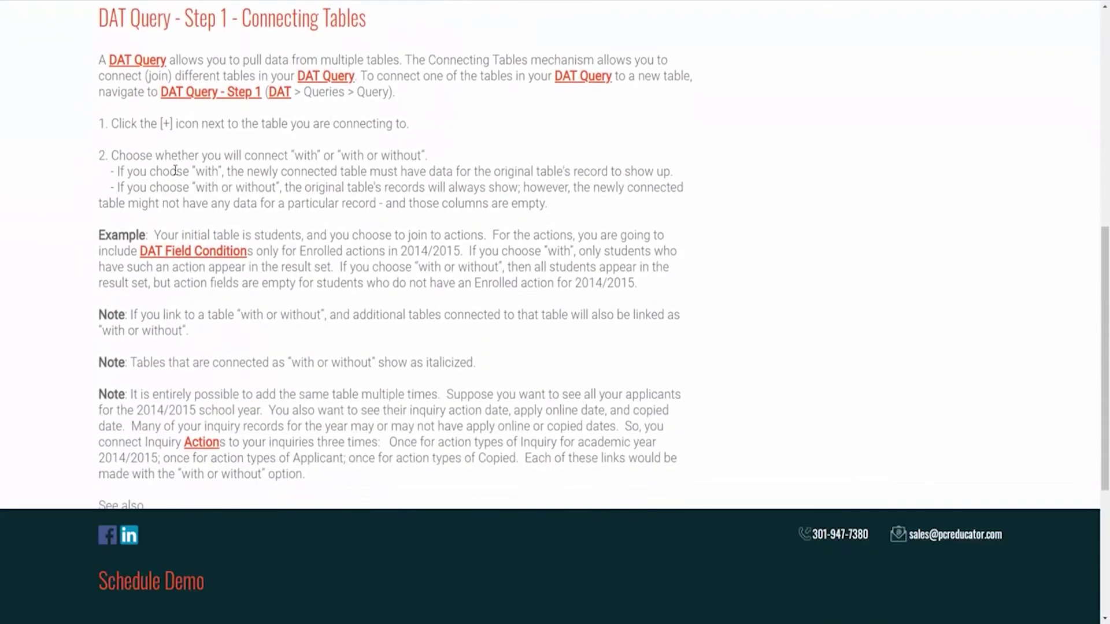
drag(125, 123, 195, 122)
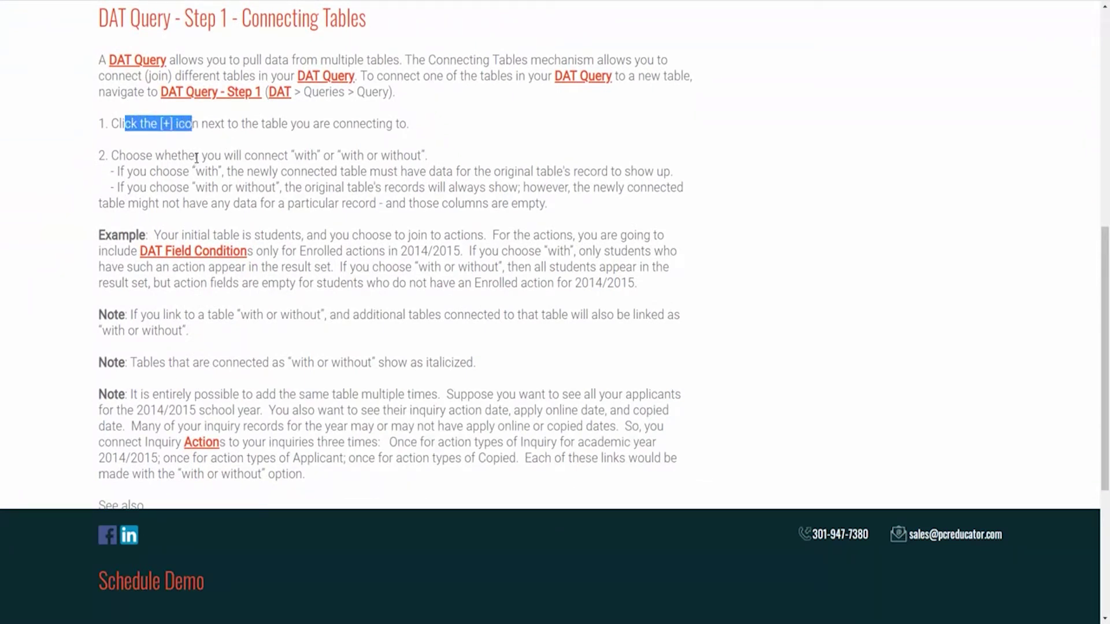
click(337, 156)
drag(328, 155, 429, 154)
drag(162, 171, 294, 188)
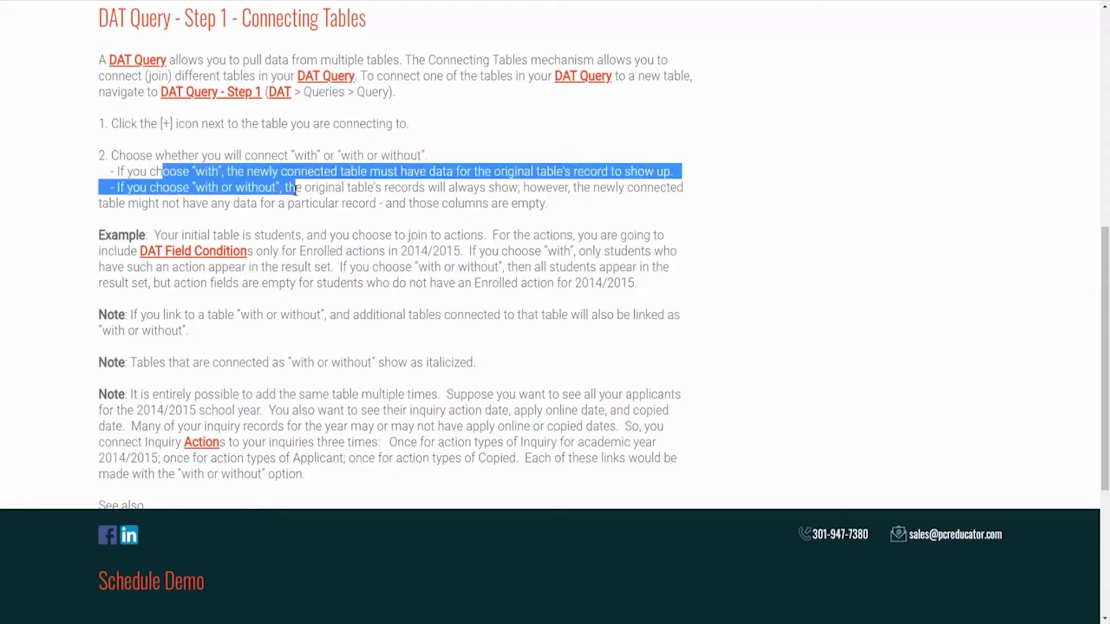
click(336, 221)
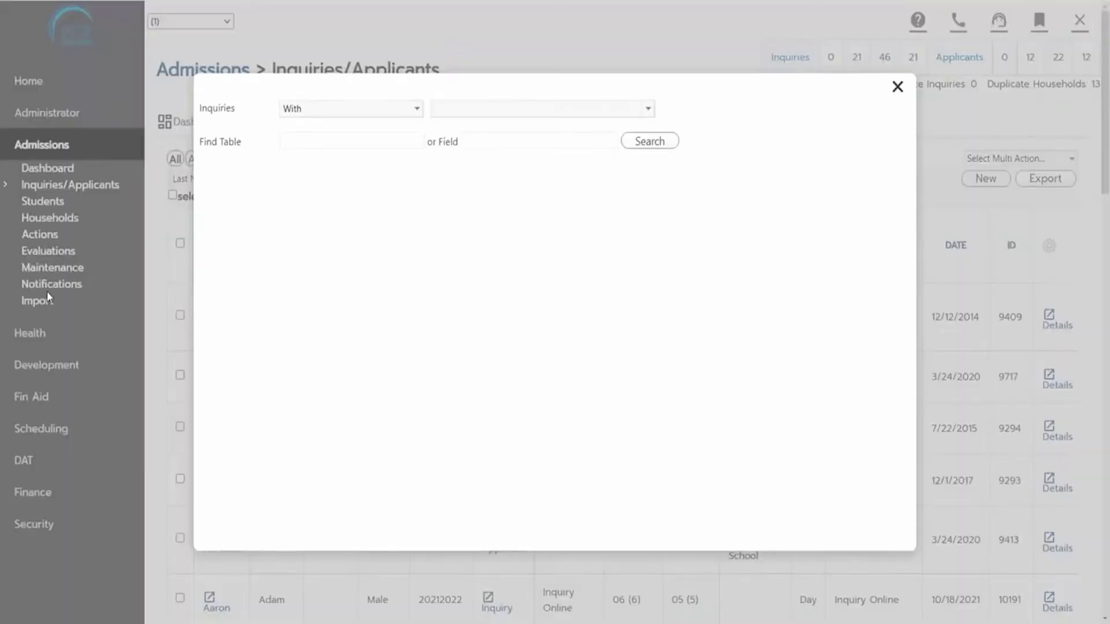
- Connect Inquiries "With" the Inquiry Actions table and add the condition Action Description = Application Complete
click(576, 111)
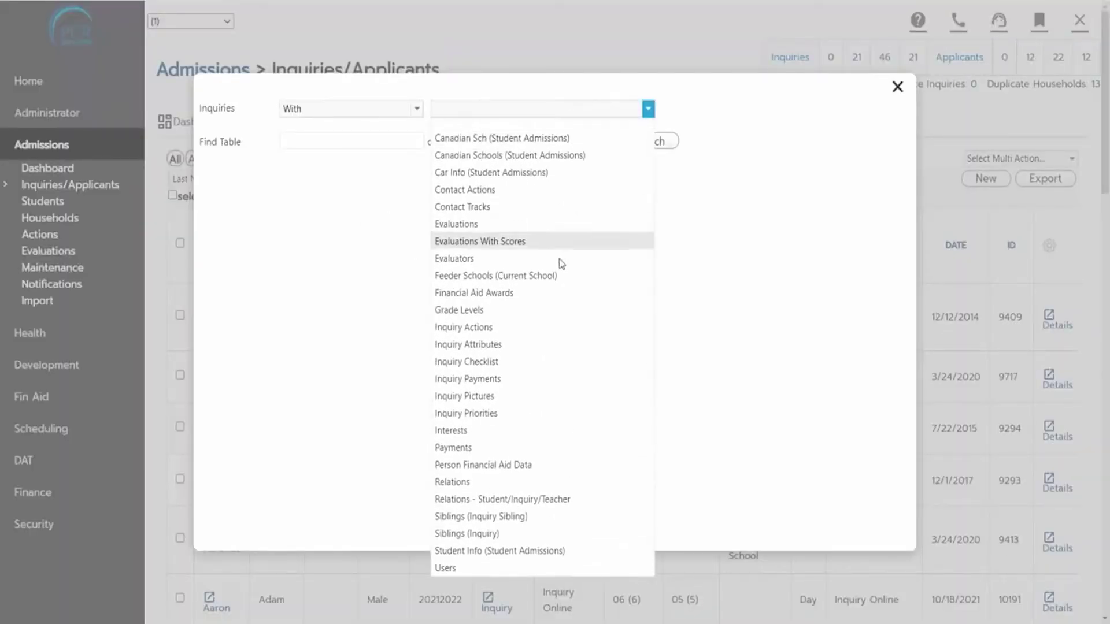
click(520, 331)
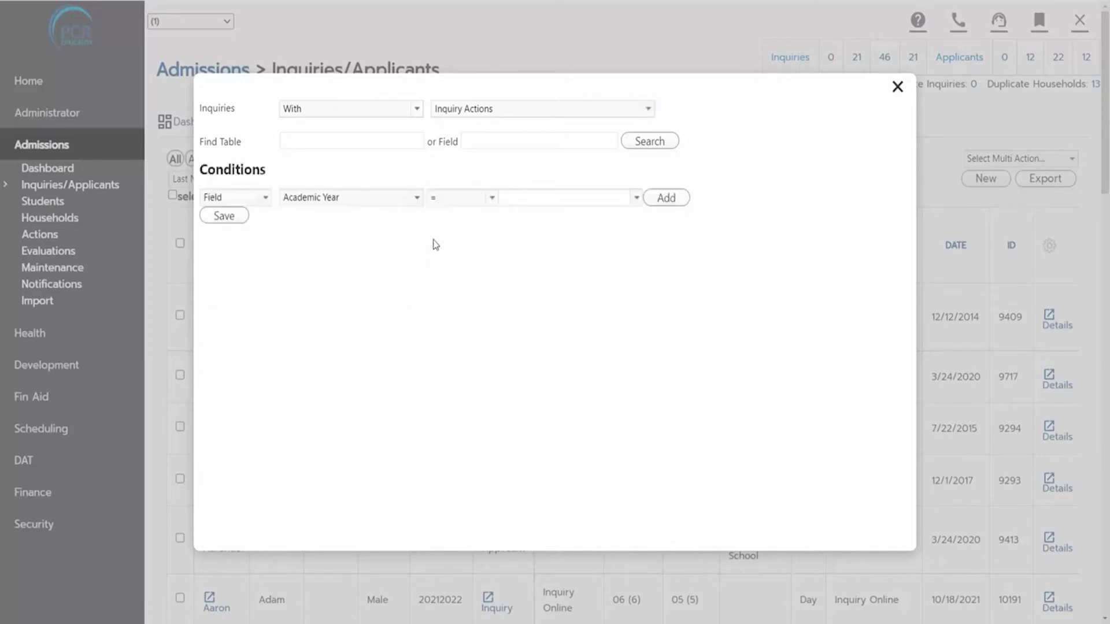
click(409, 199)
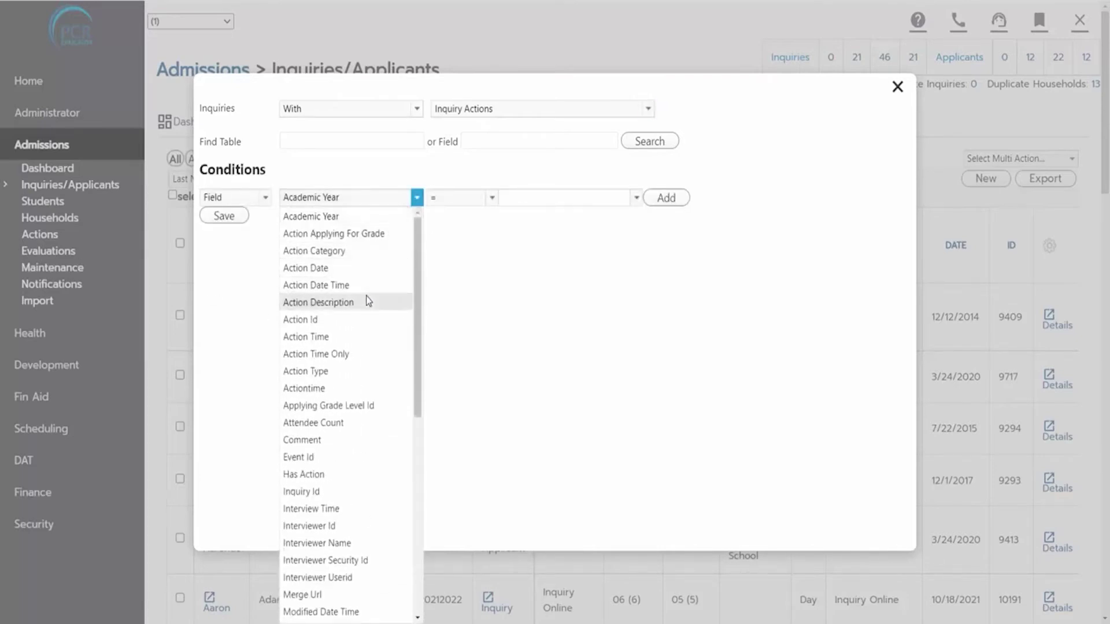
click(366, 300)
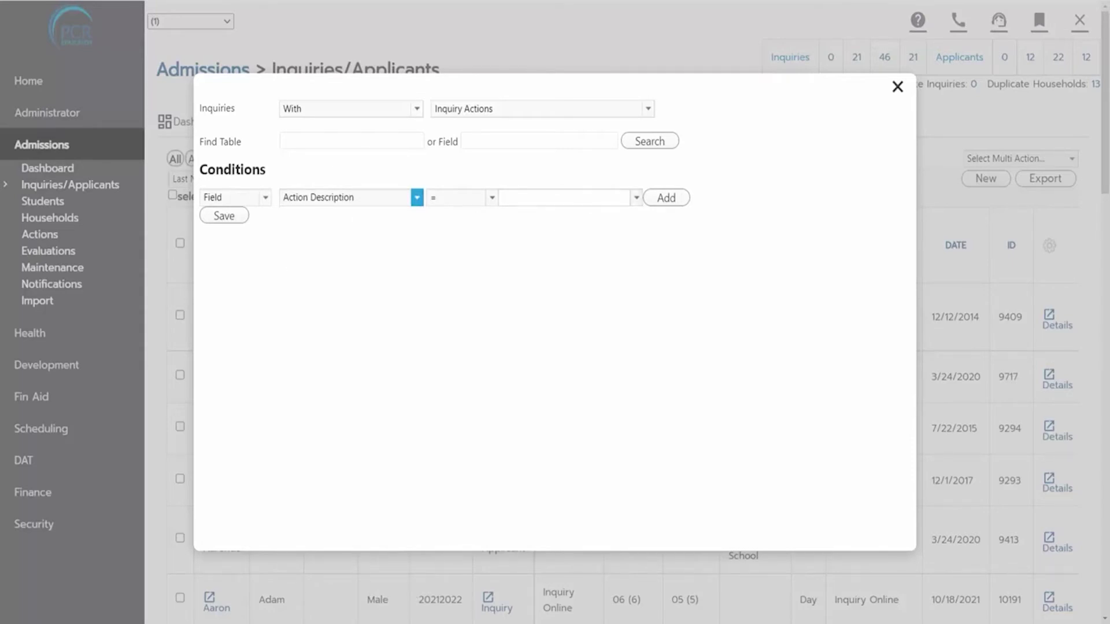
click(590, 198)
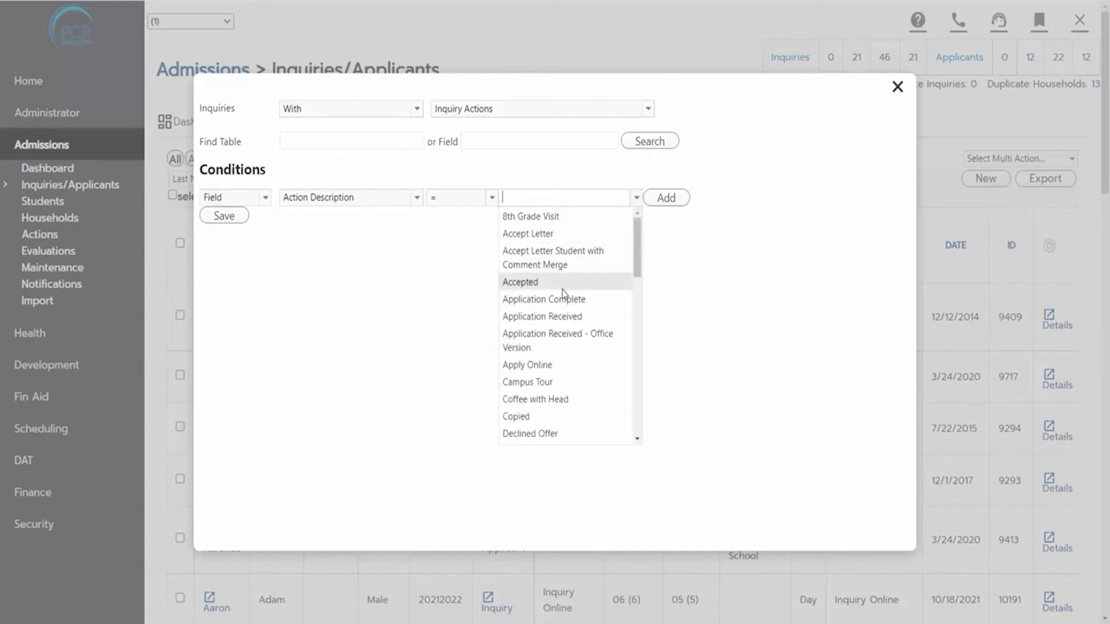
click(544, 299)
click(669, 198)
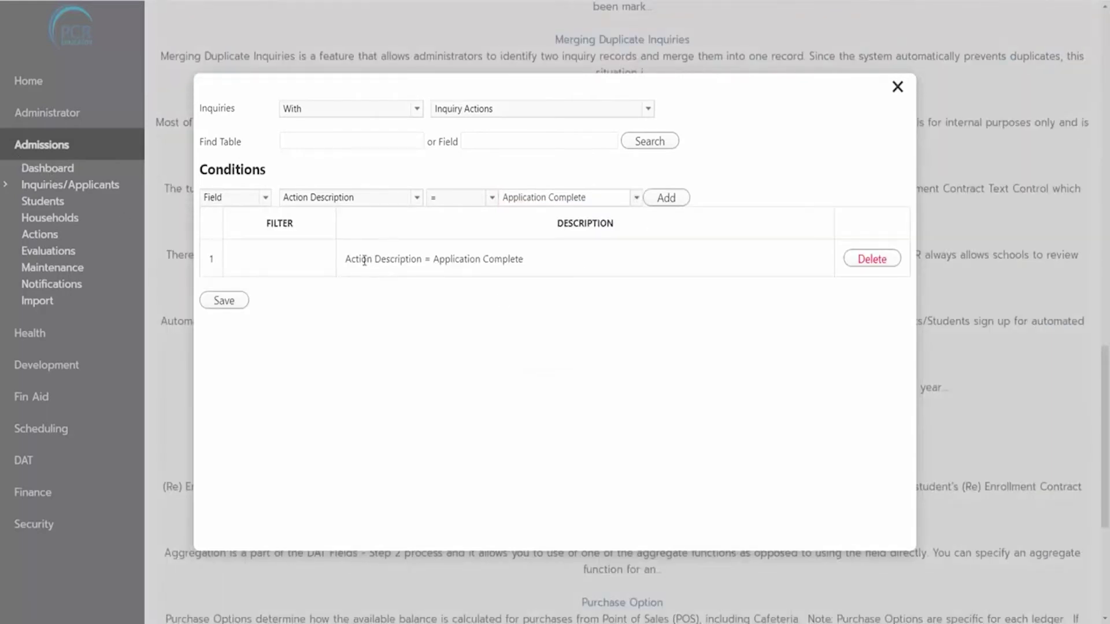
drag(355, 259, 524, 261)
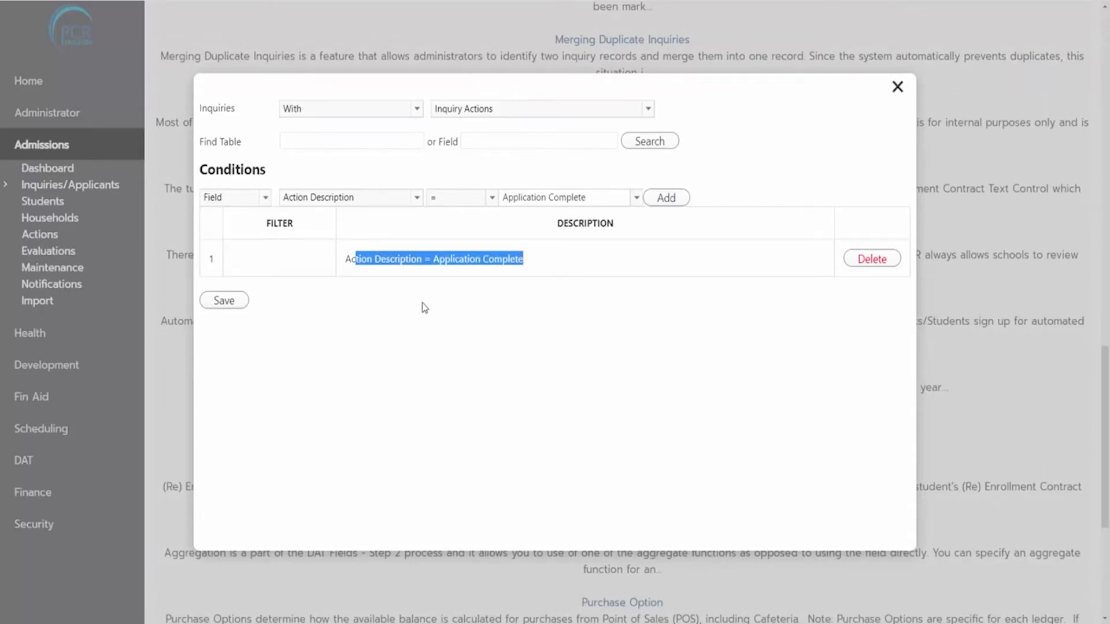
click(589, 389)
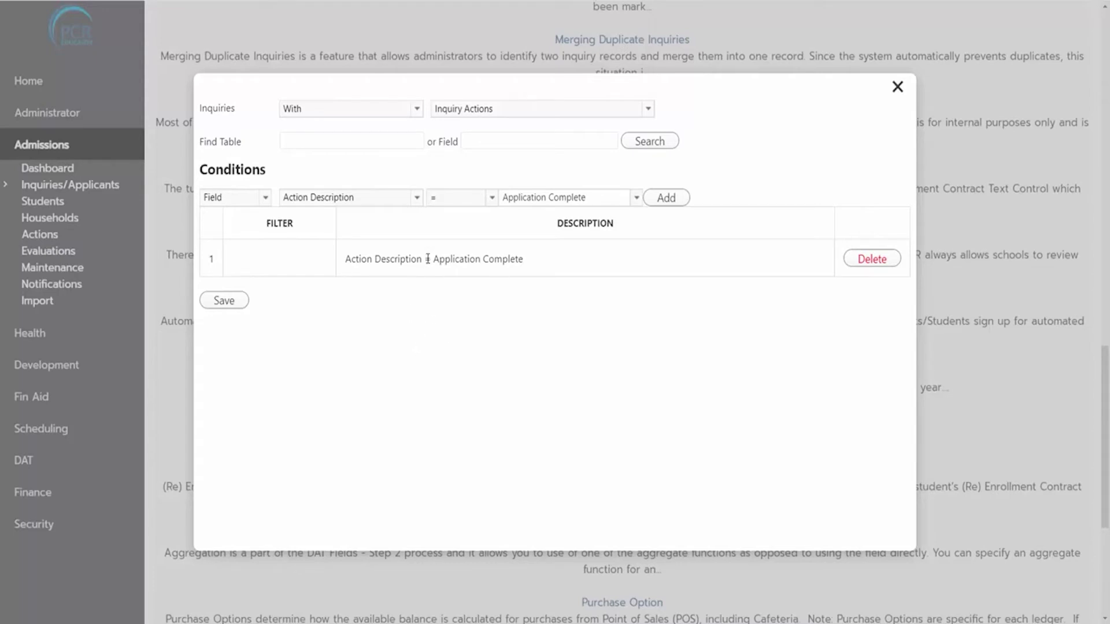
- Add an Academic Year condition matching Academic Year (Admissions), Current in PCR School (All Campus) (4), and save the Inquiry Actions conditions
click(364, 198)
scroll(356, 231, up, 2)
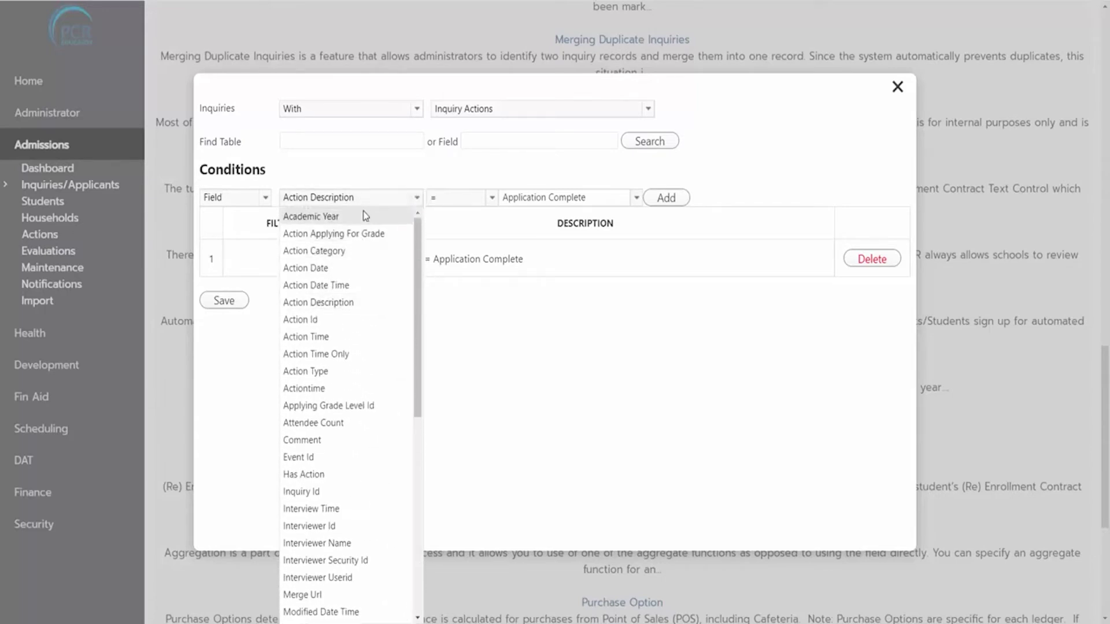
click(362, 216)
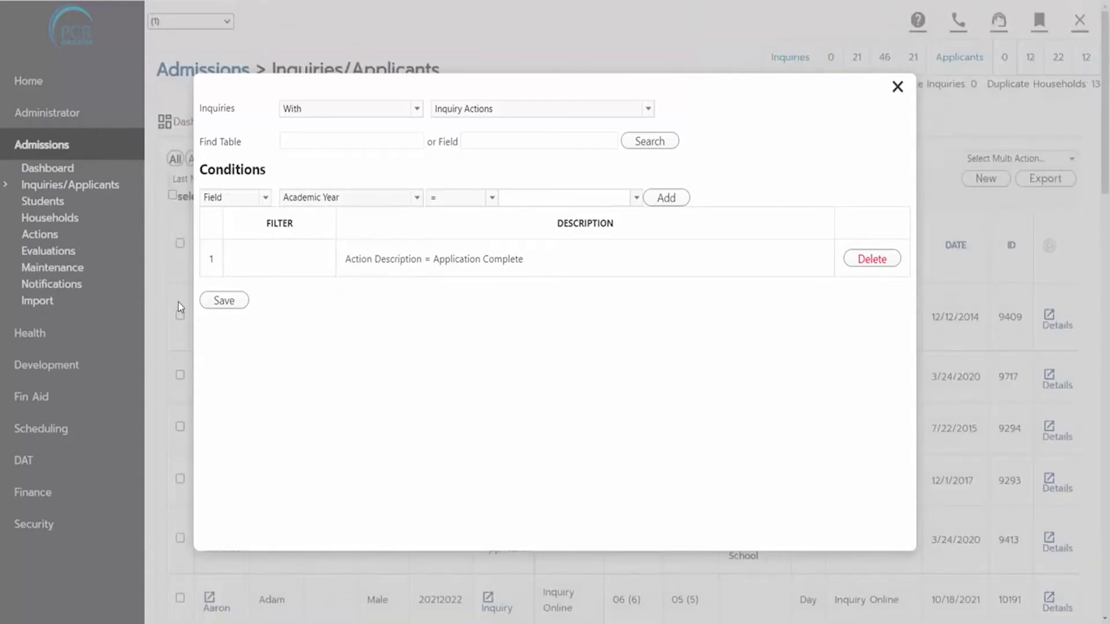
click(545, 198)
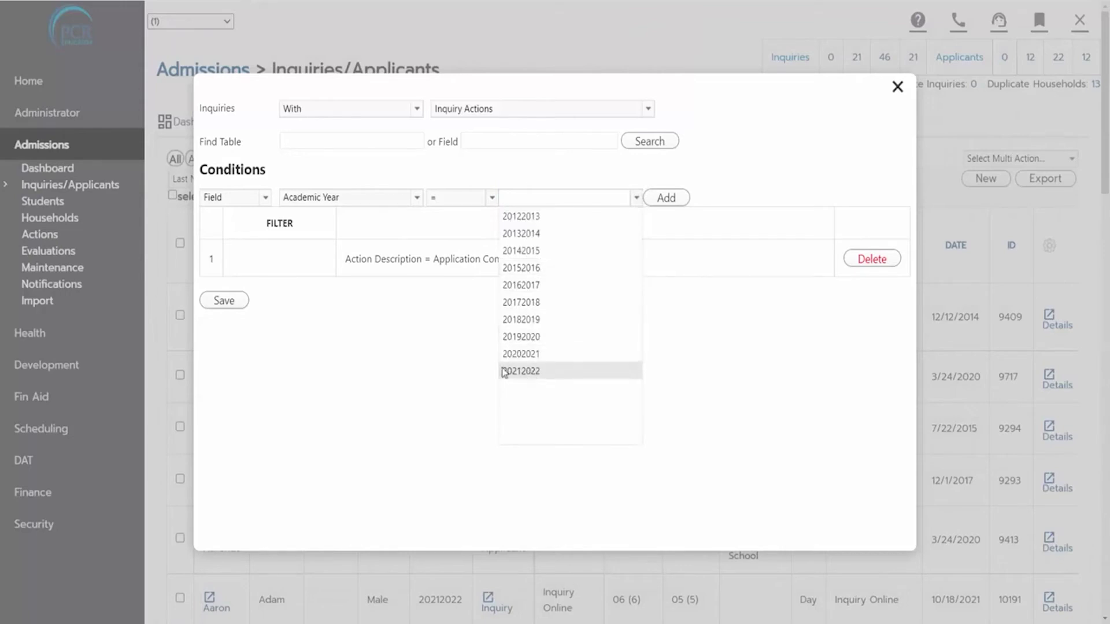
click(443, 373)
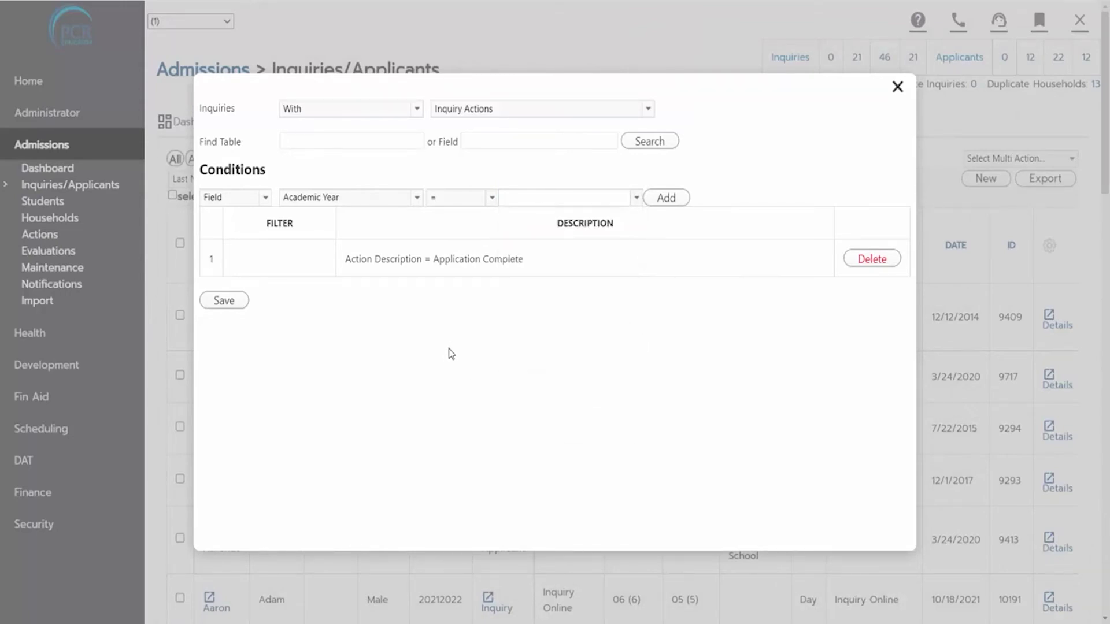
click(479, 208)
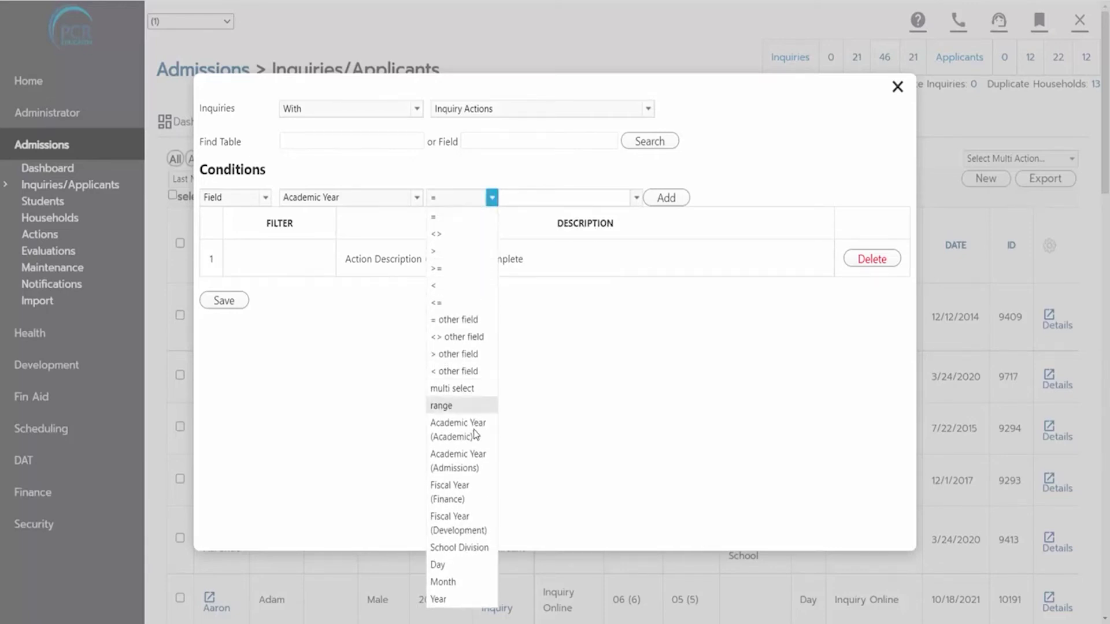
click(471, 469)
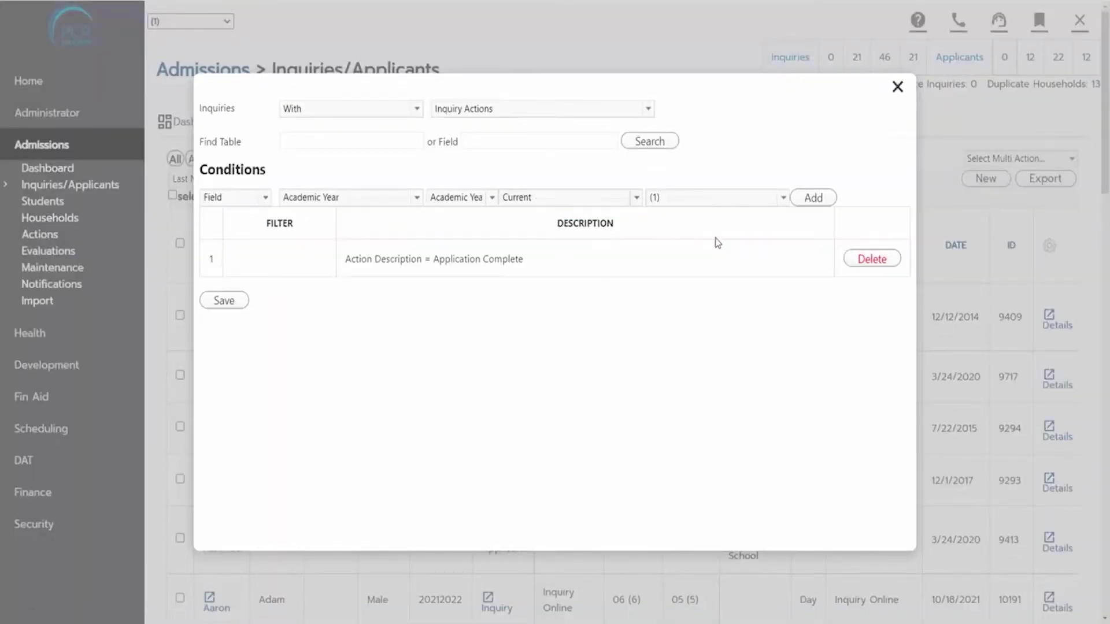
click(717, 202)
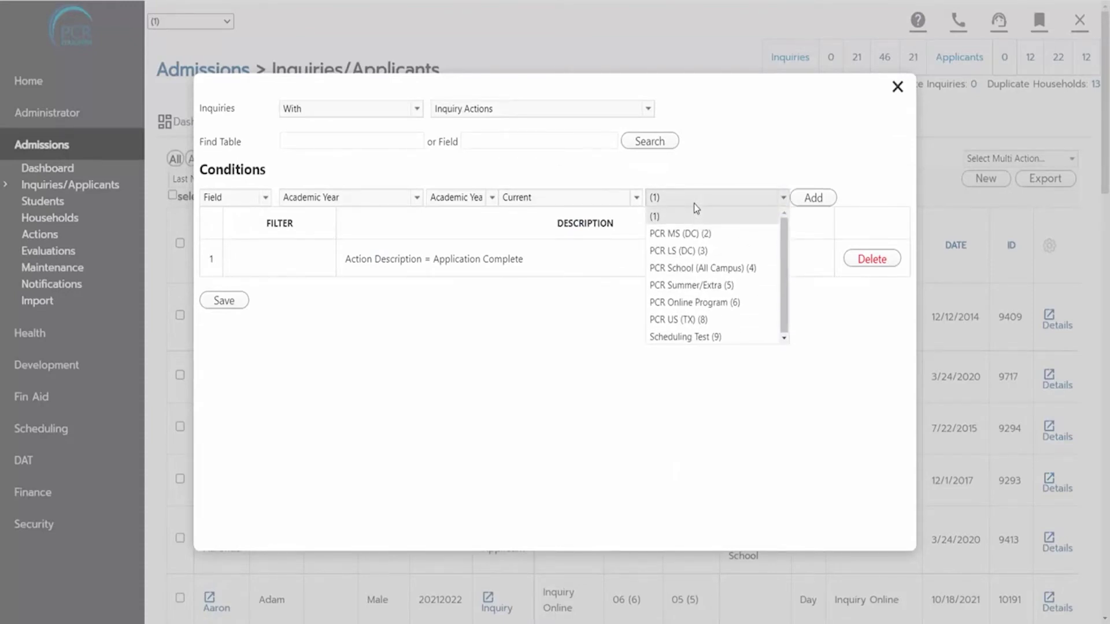
click(696, 268)
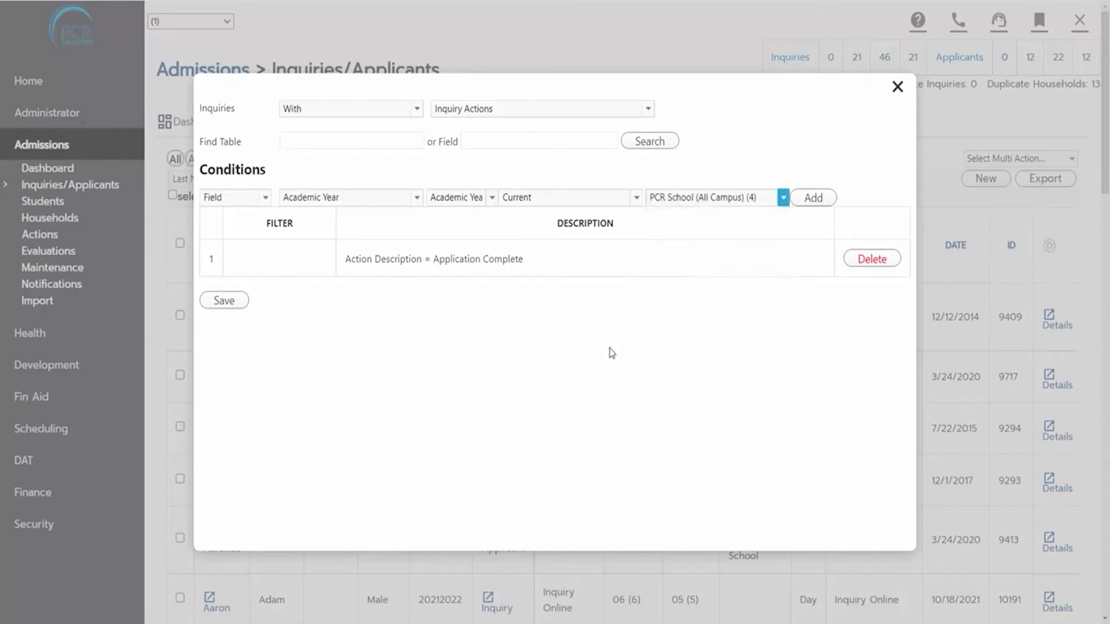
click(814, 198)
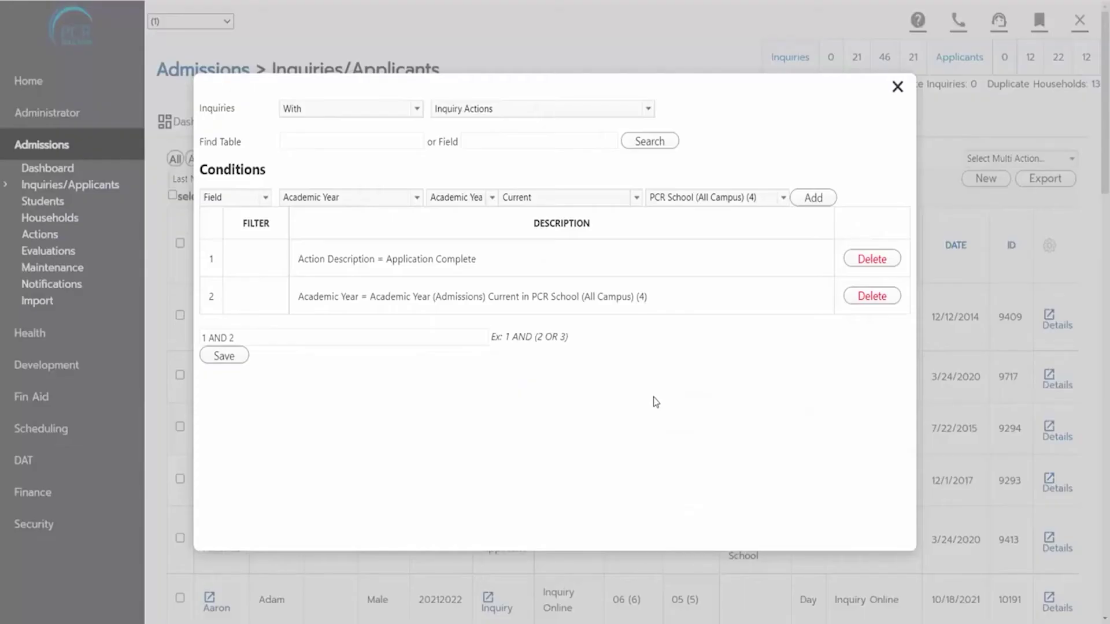
click(225, 356)
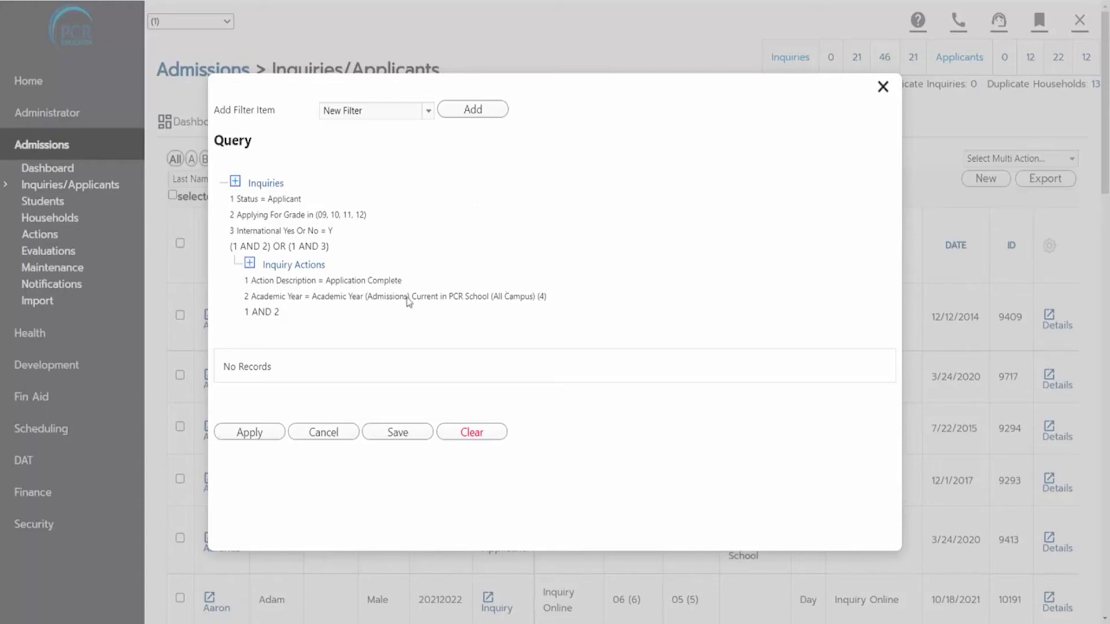
- Start saving the query as a filter and name it "Apps Completed"
click(404, 438)
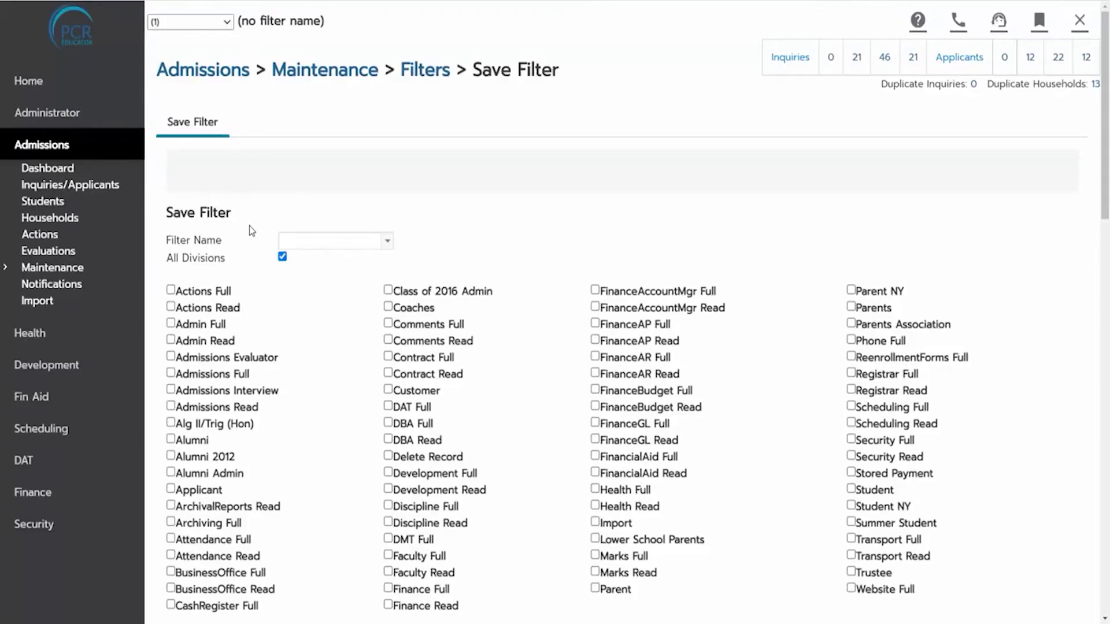
click(324, 241)
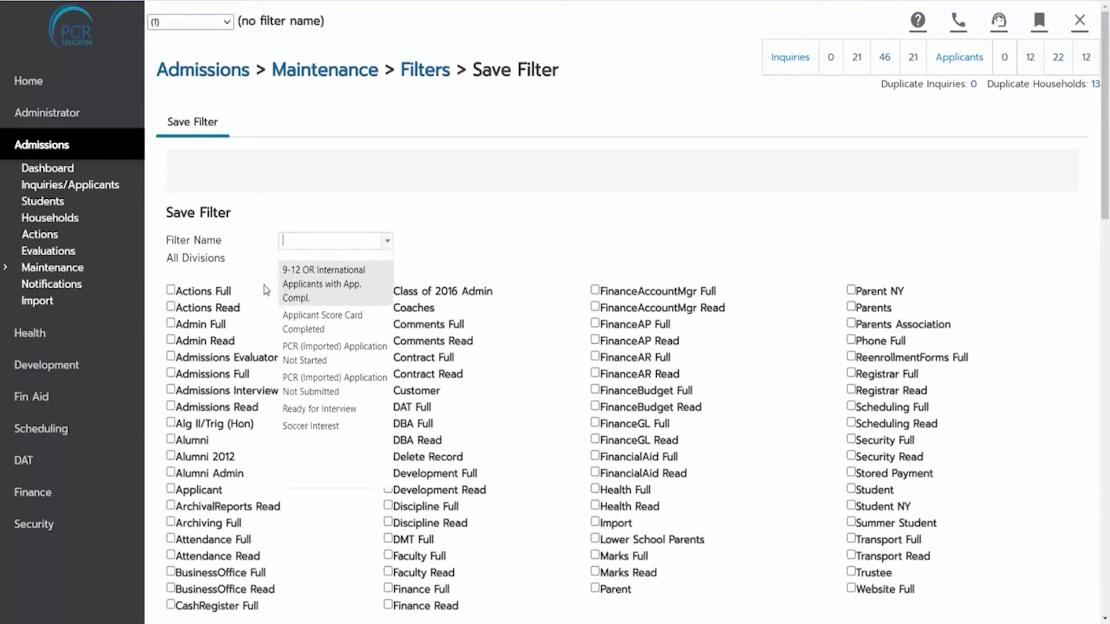
text(app)
key(BackSpace)
key(BackSpace)
text(pps Completed)
key(BackSpace)
text(ted)
click(486, 228)
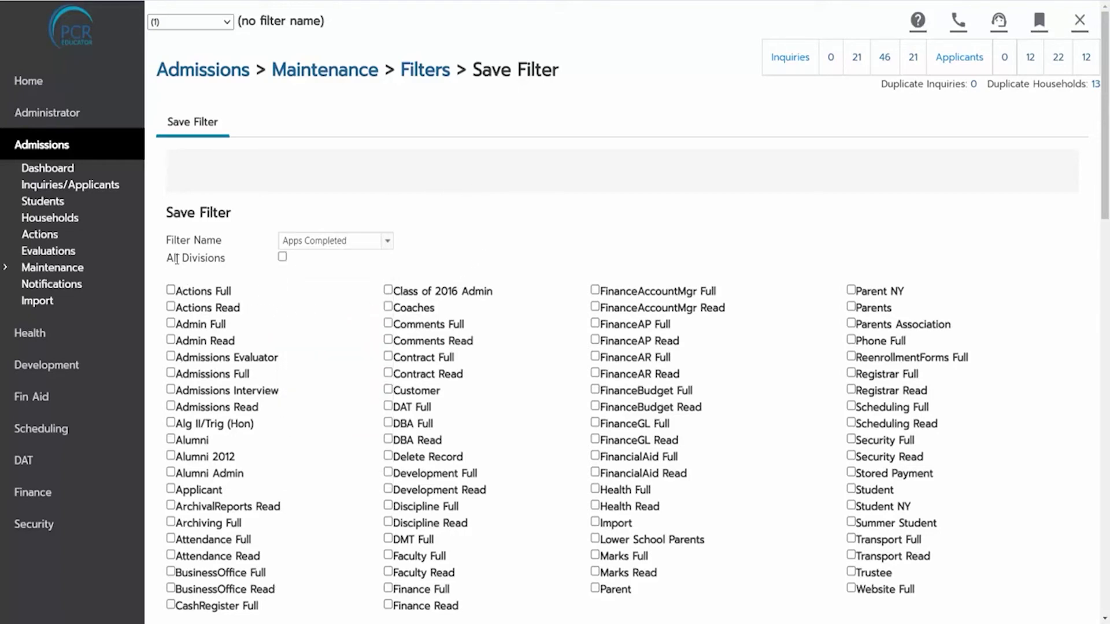
- Enable All Divisions for the filter, assign it to the Admissions Full group, and save it as a new filter
drag(177, 258, 226, 259)
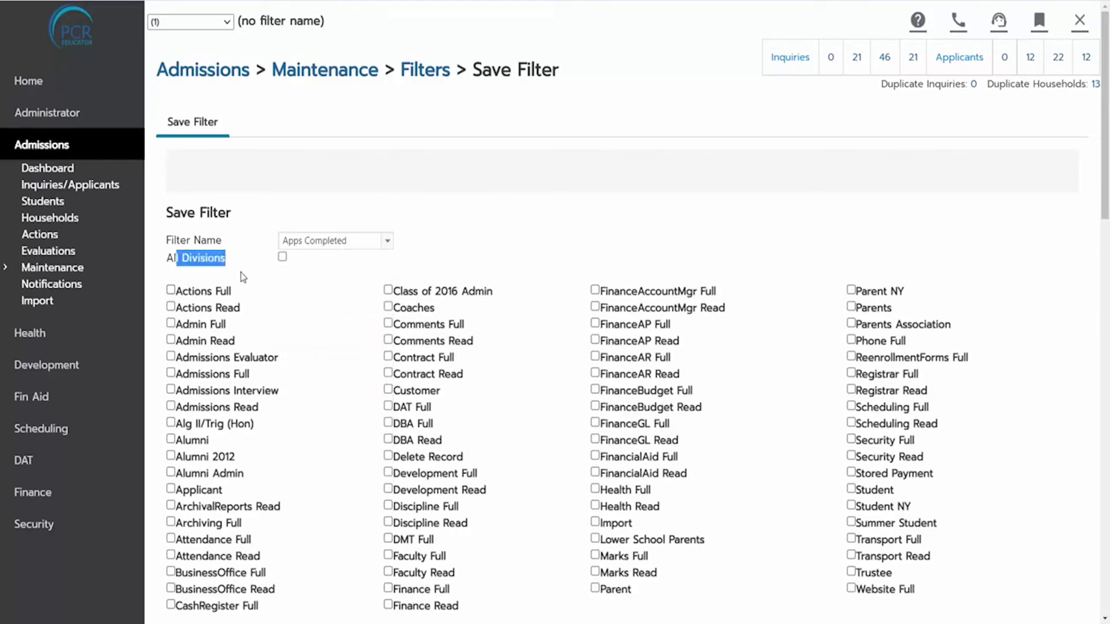
click(283, 258)
click(308, 324)
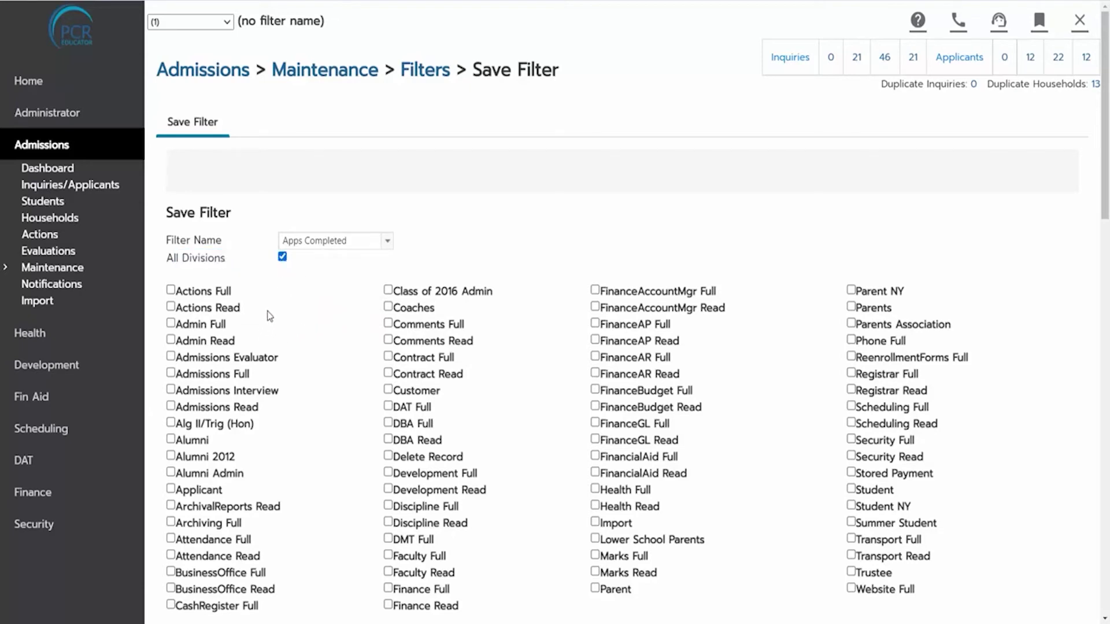
scroll(269, 343, down, 1)
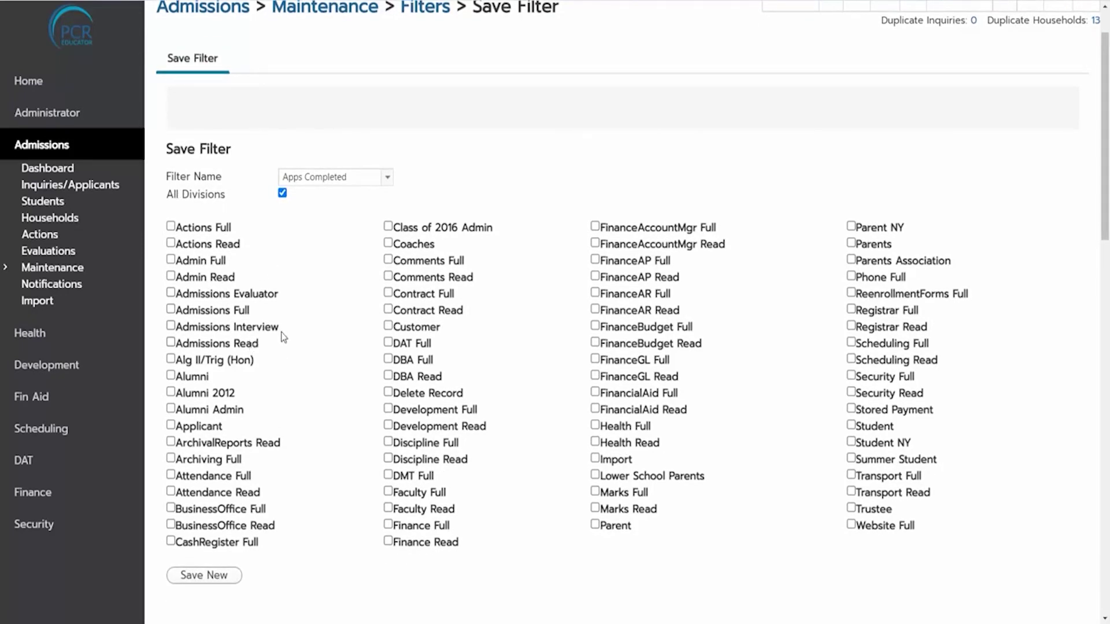
click(190, 312)
click(214, 578)
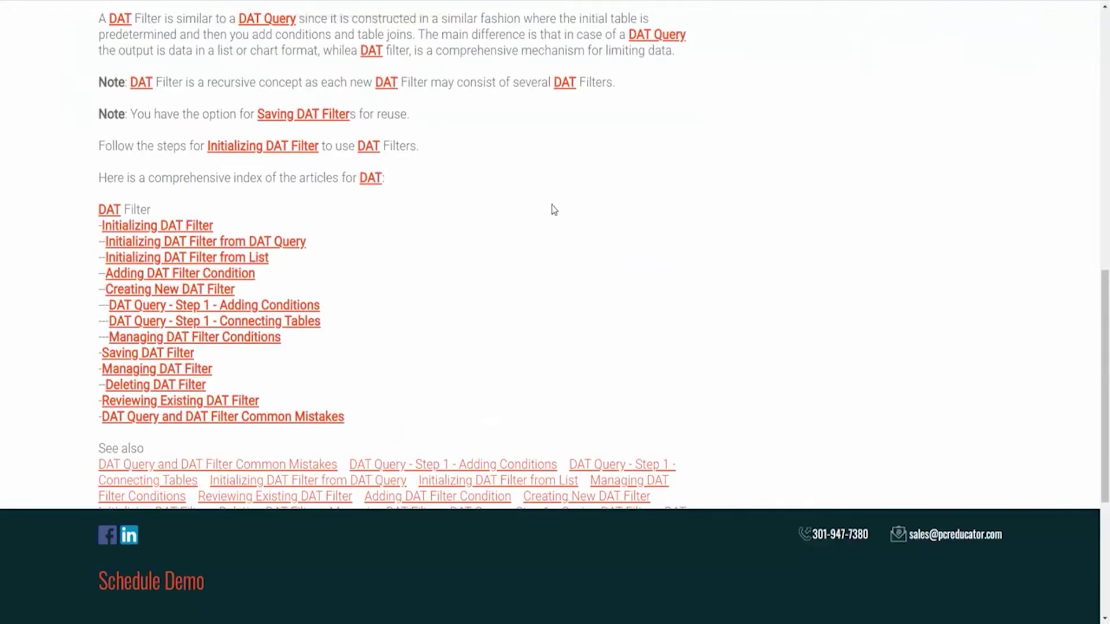
- Open the "Saving DAT Filter" help article and read through it
click(139, 358)
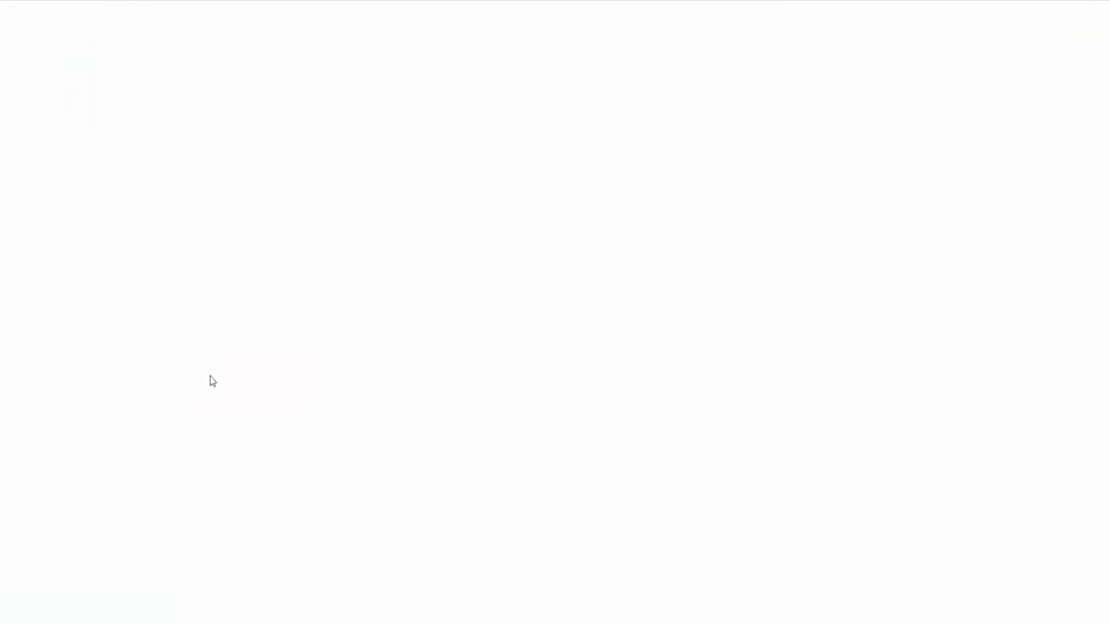
scroll(206, 315, down, 3)
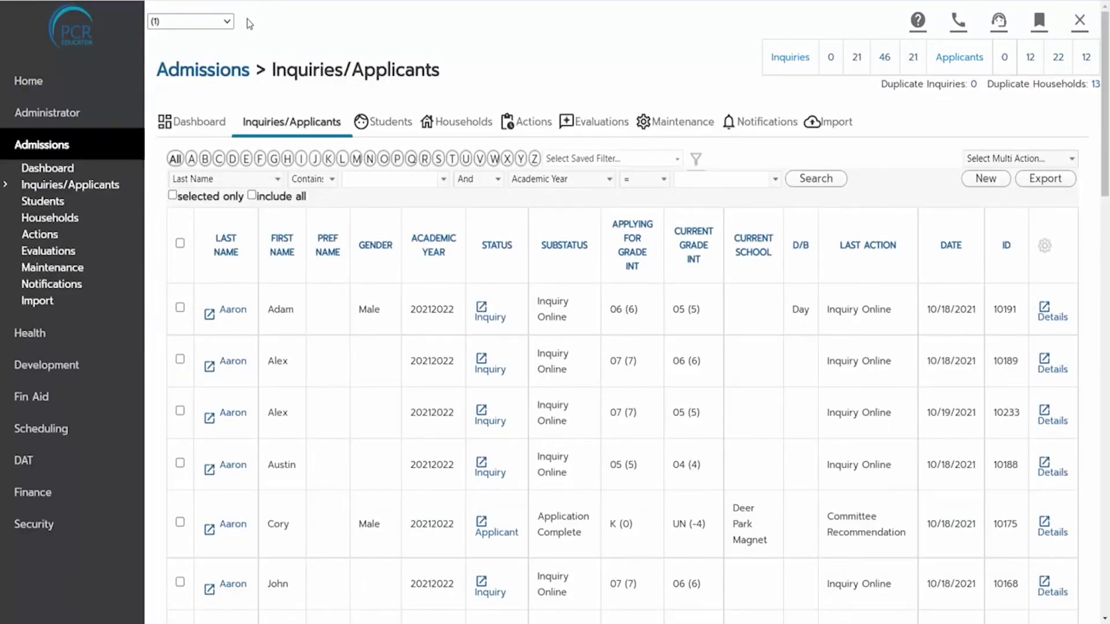
- Go to the Administrator Students list and start a new DAT filter there
mouse_move(55, 119)
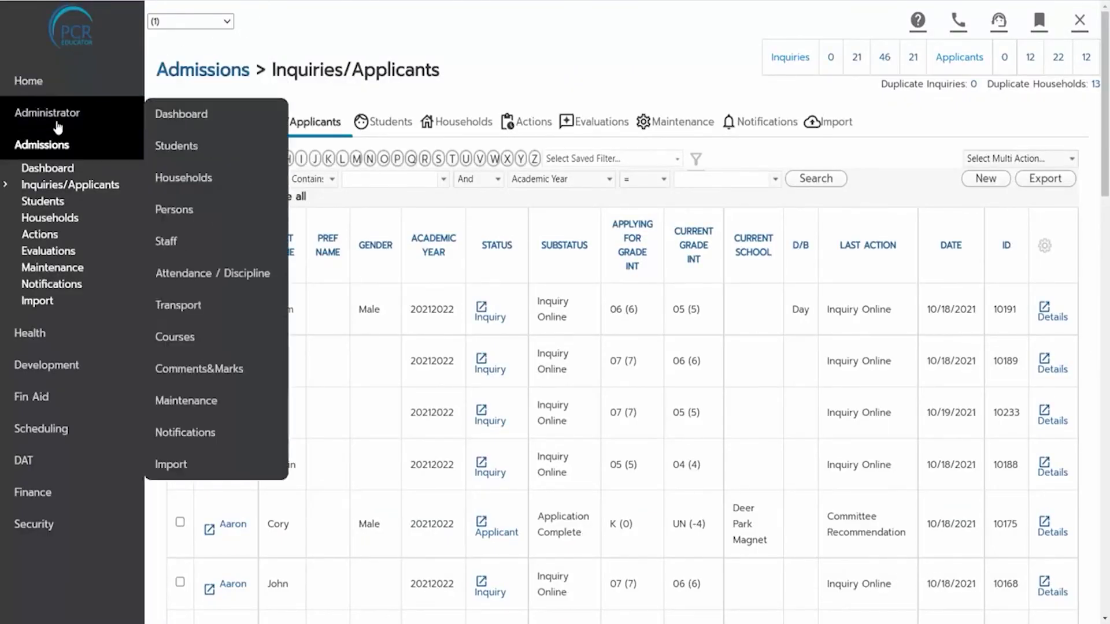
click(177, 146)
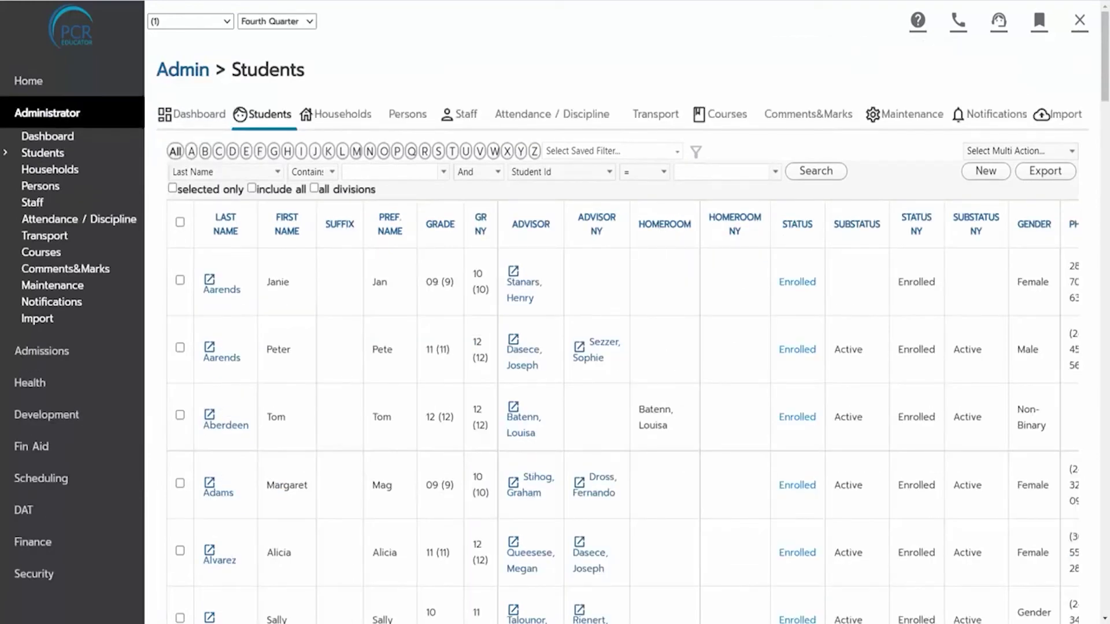
click(696, 151)
click(399, 113)
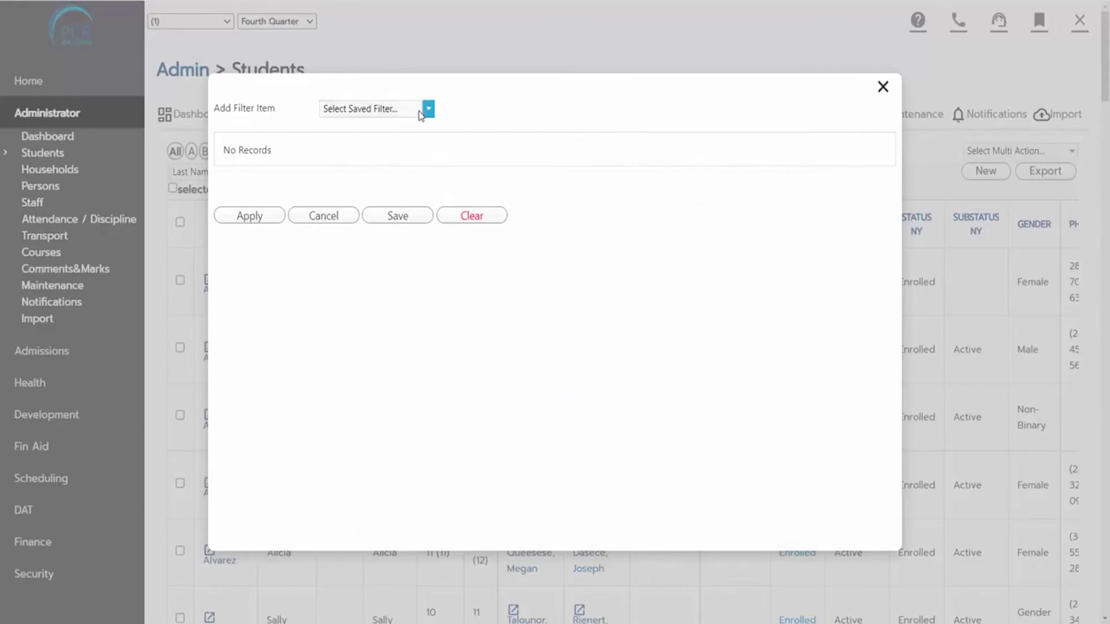
click(352, 144)
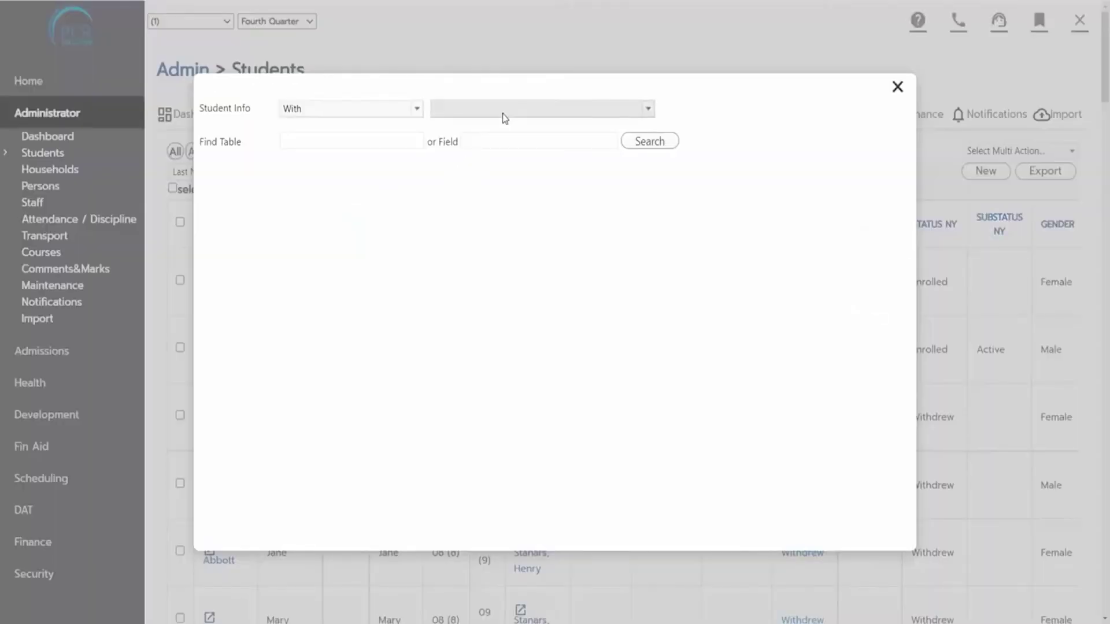
- Connect Student Info "With" the Student Actions table and add the condition Action Description = Contract Submitted
click(506, 117)
scroll(530, 325, down, 10)
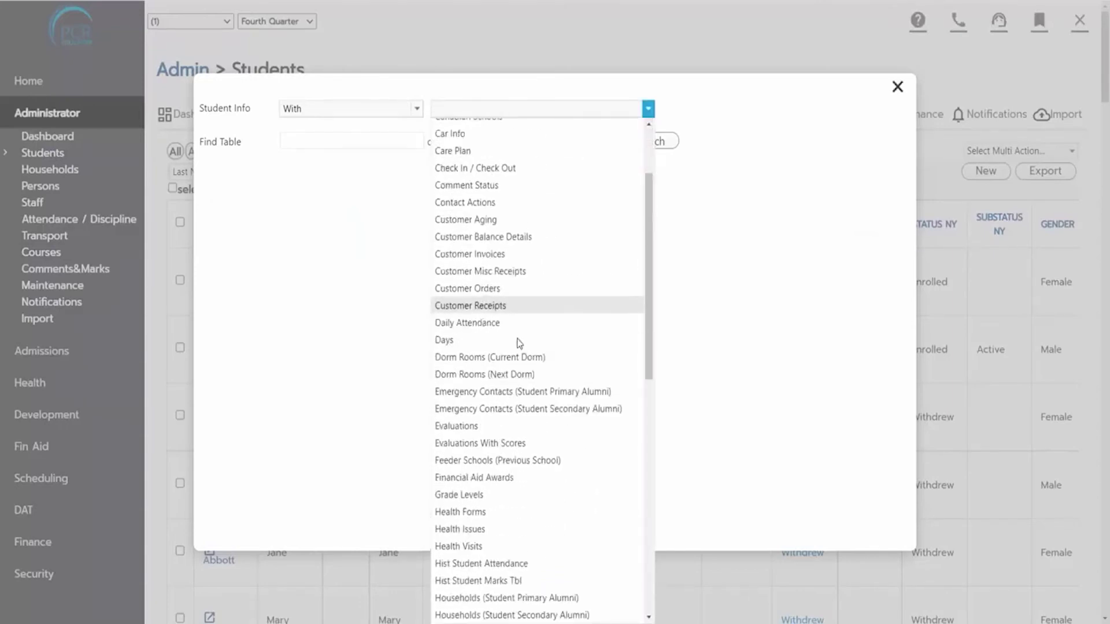
scroll(530, 325, down, 2)
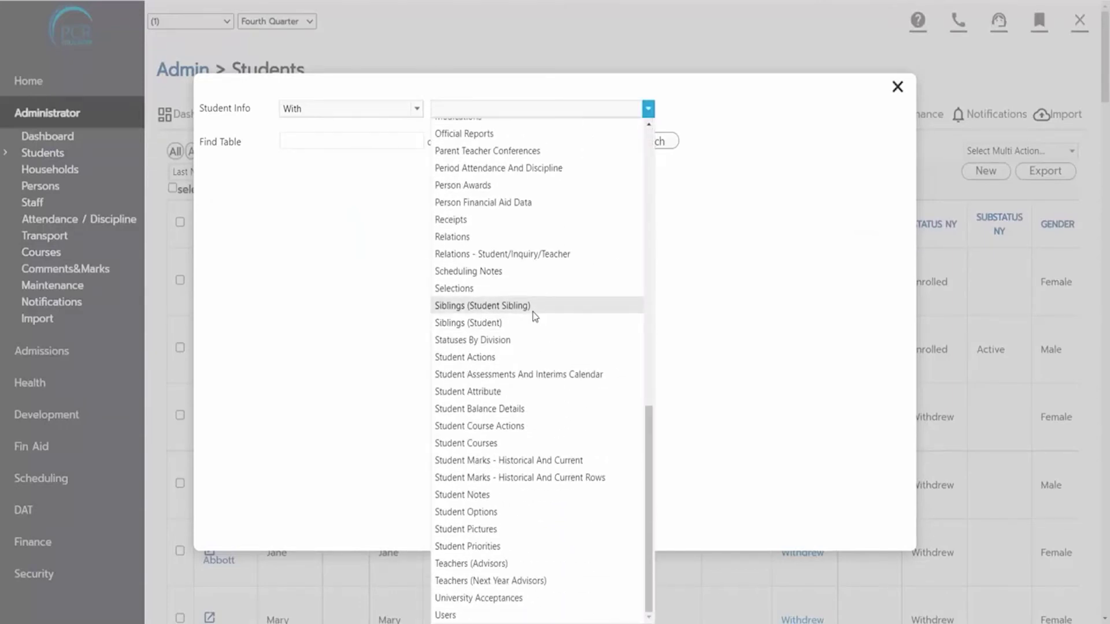
click(503, 357)
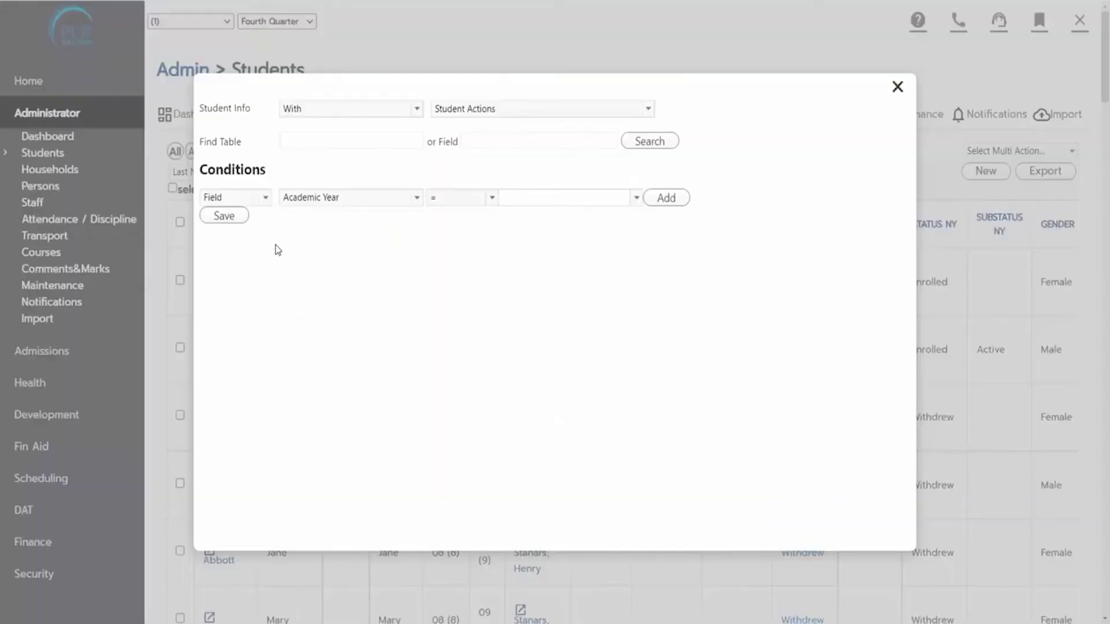
click(352, 200)
click(347, 305)
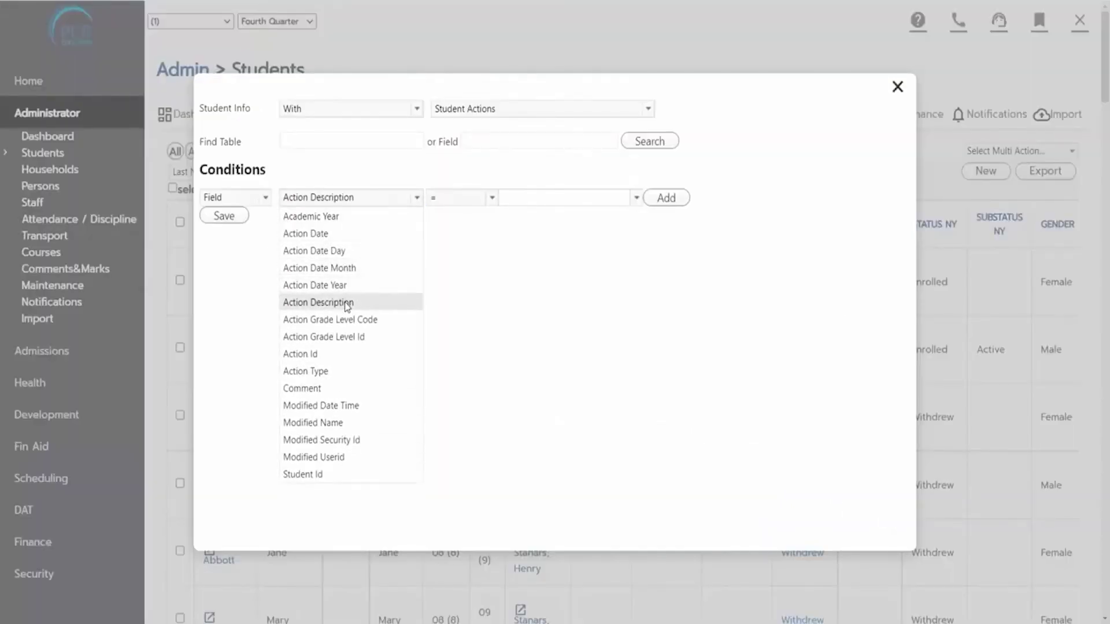
click(550, 200)
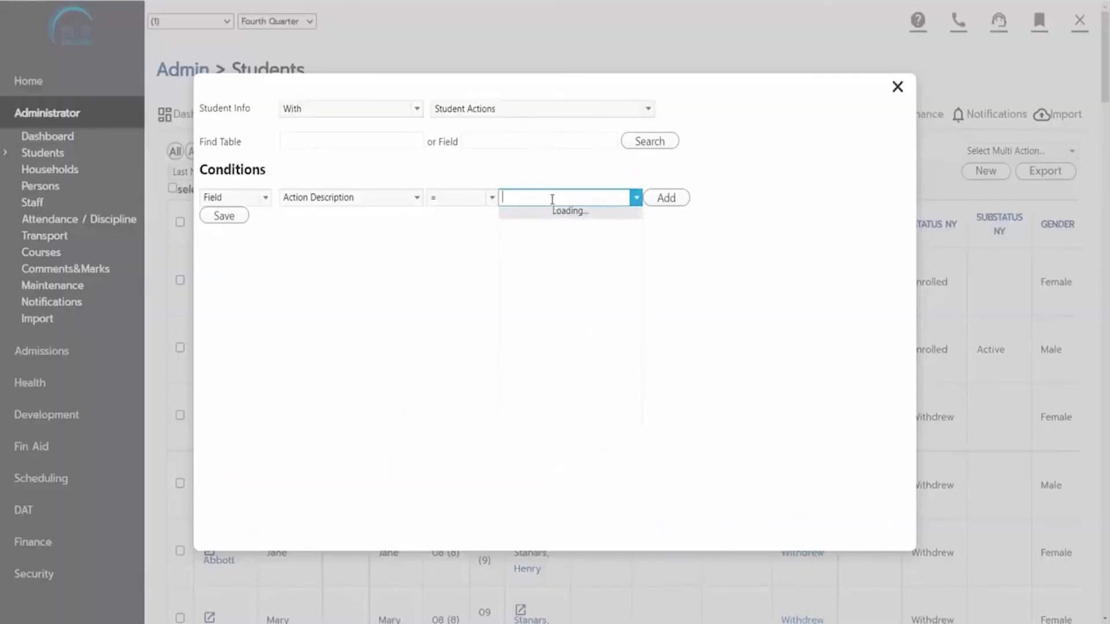
text(contr)
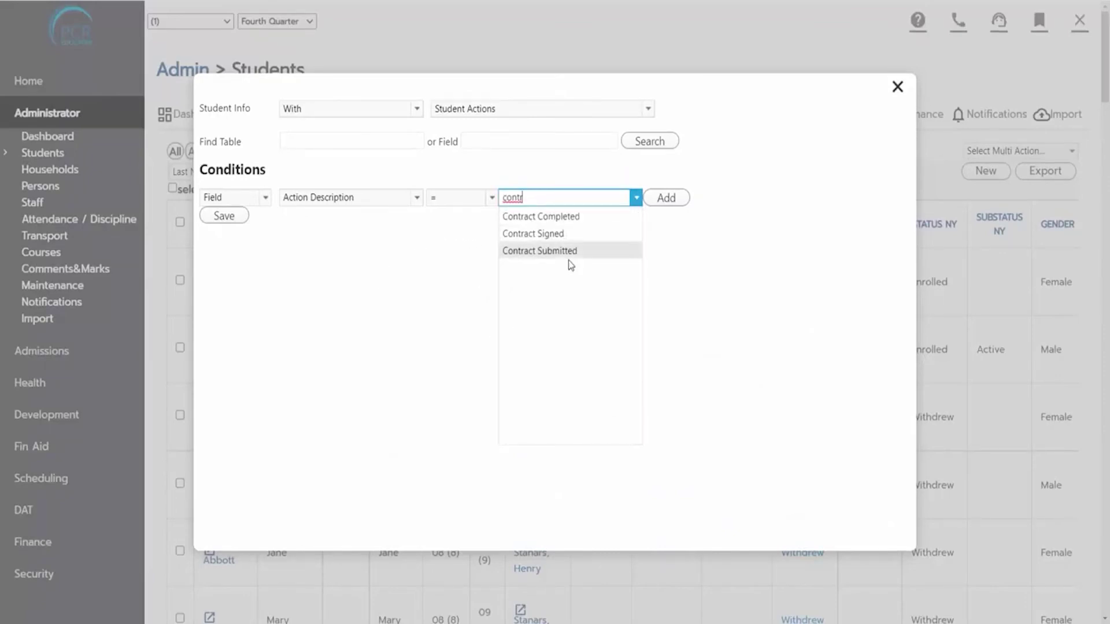
click(574, 252)
click(662, 198)
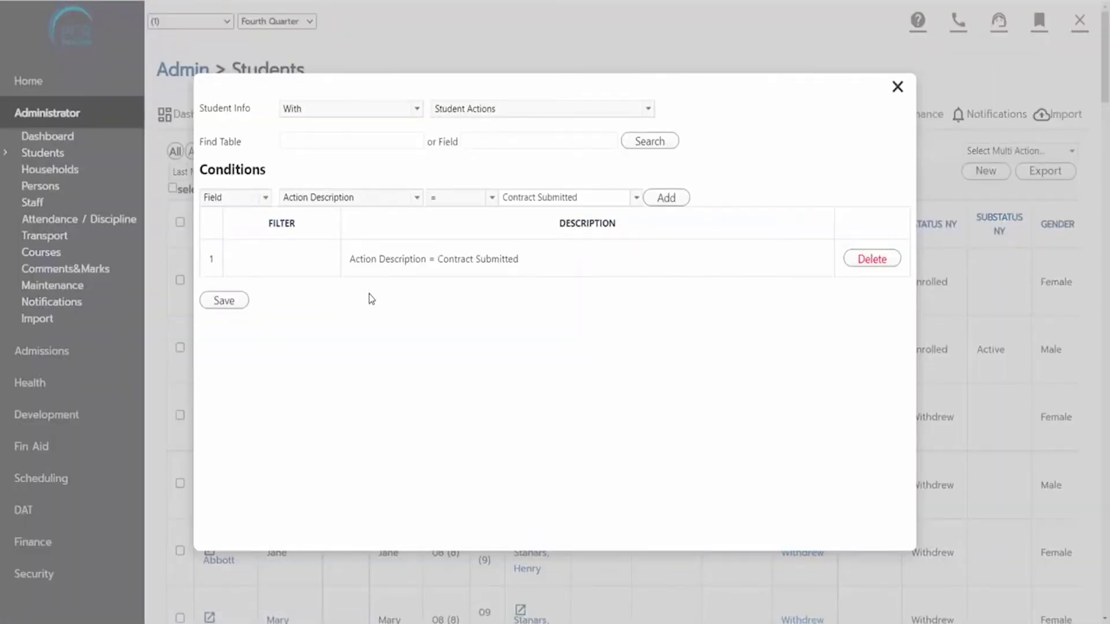
- Add an Academic Year condition matching Academic Year (Academic), 1 Year Later in PCR School (All Campus) (4), and save the Student Actions conditions
click(376, 195)
click(354, 218)
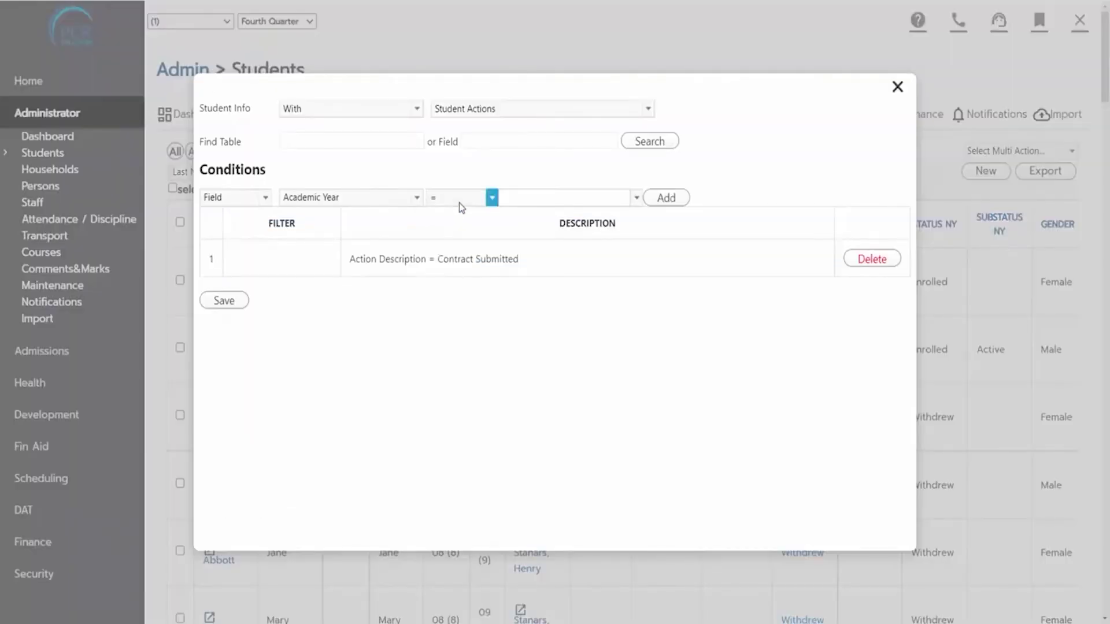
click(459, 203)
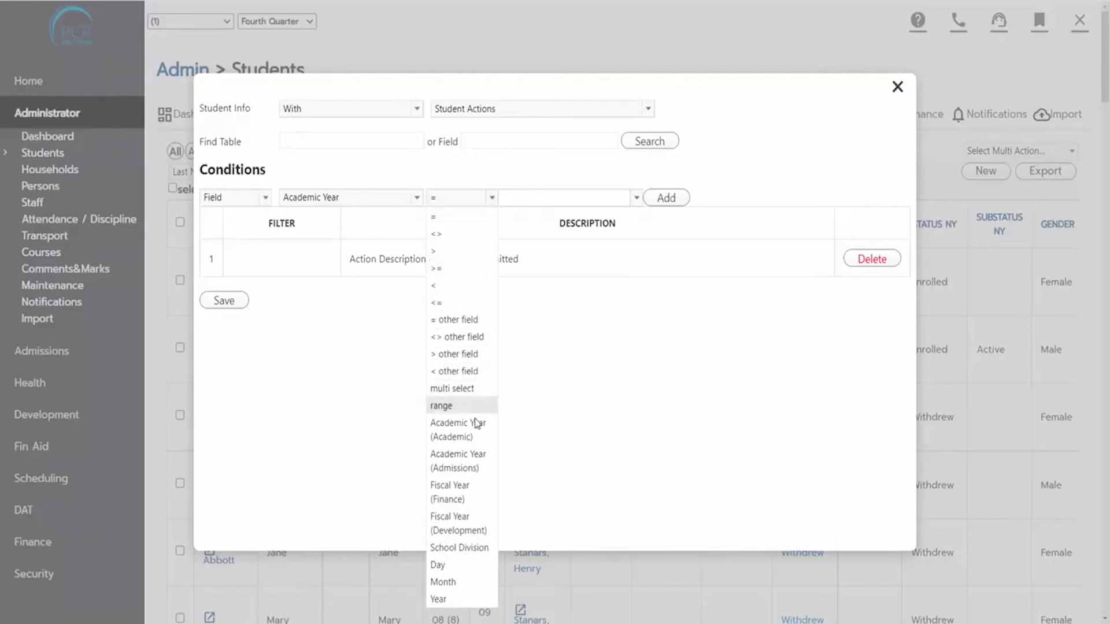
click(466, 439)
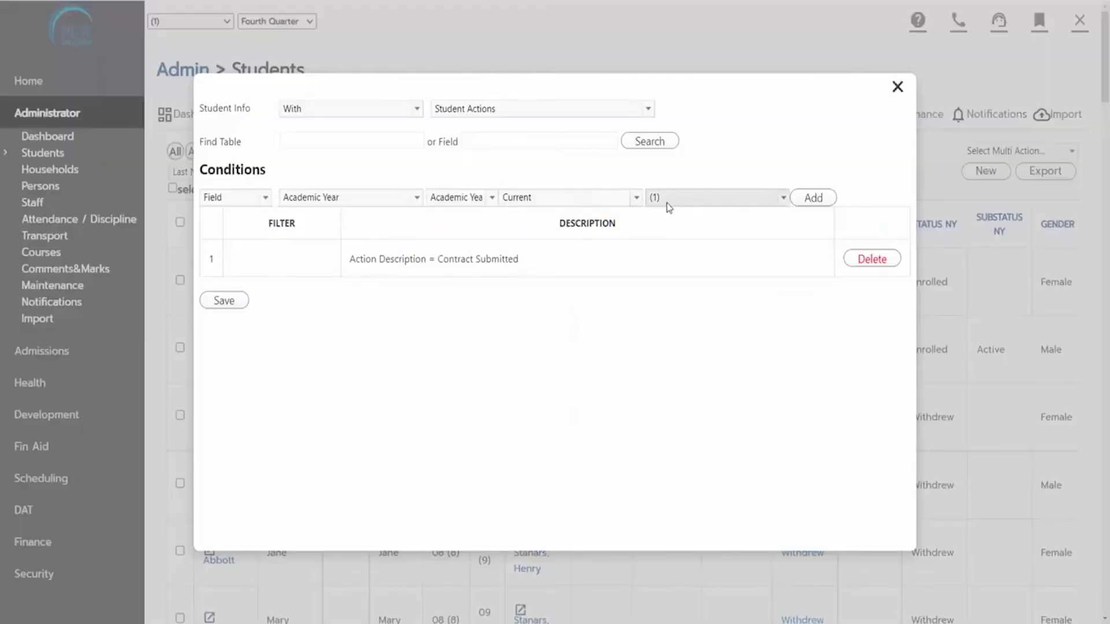
click(557, 204)
scroll(585, 284, down, 3)
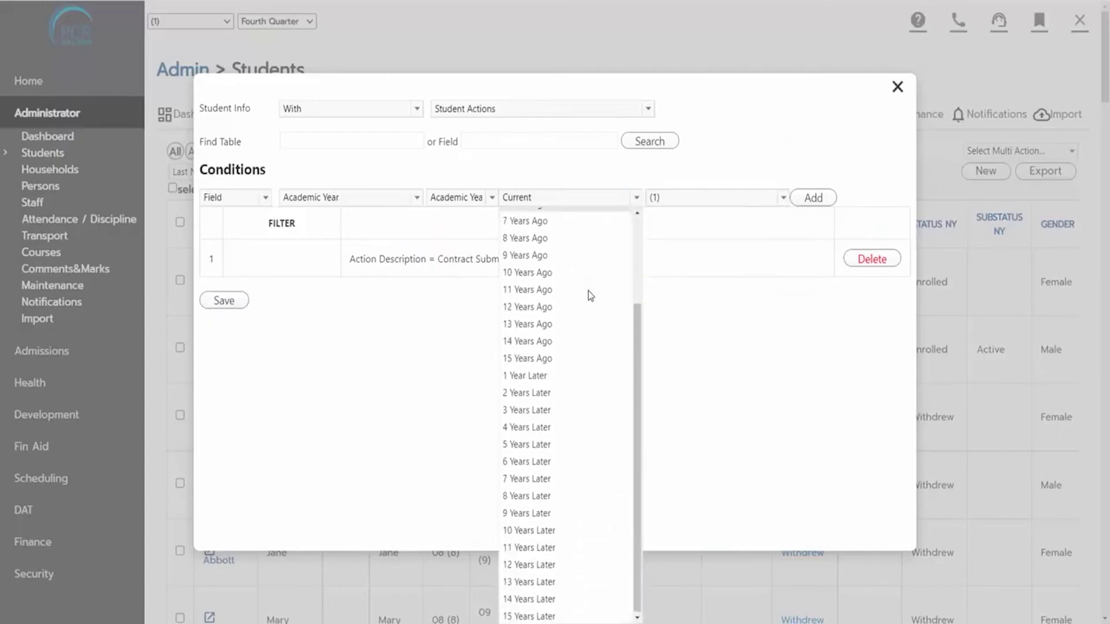
click(542, 376)
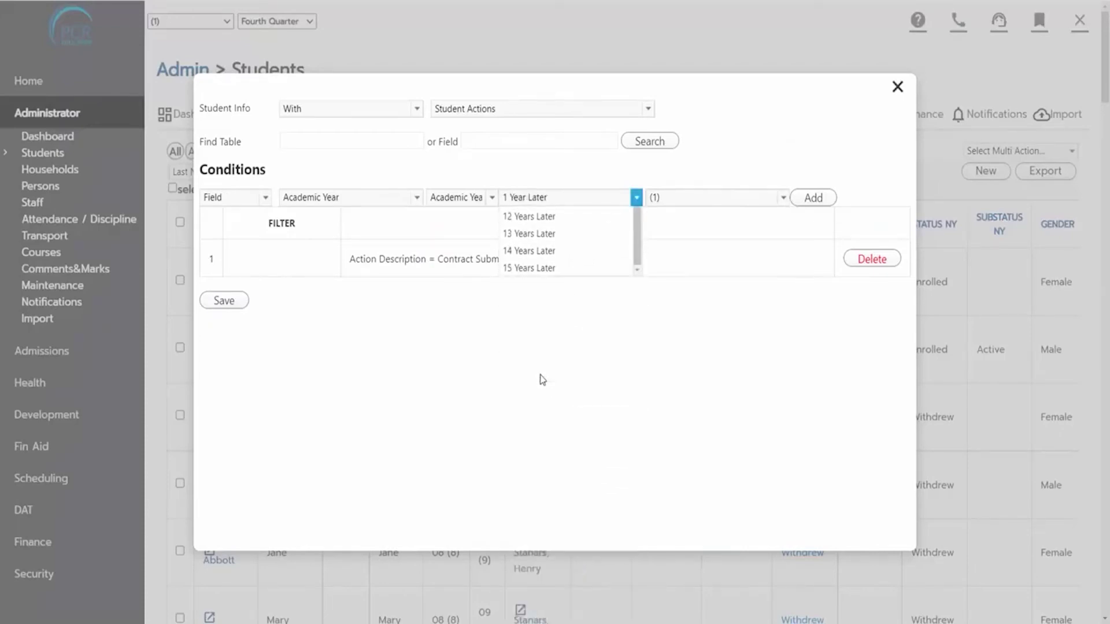
click(696, 200)
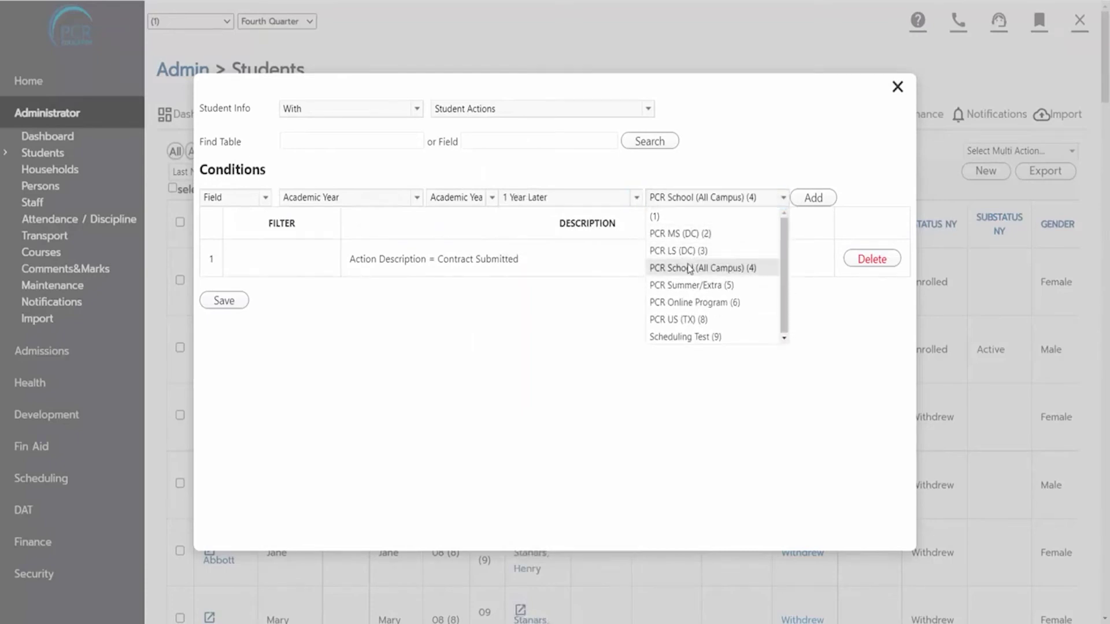
click(696, 267)
click(814, 199)
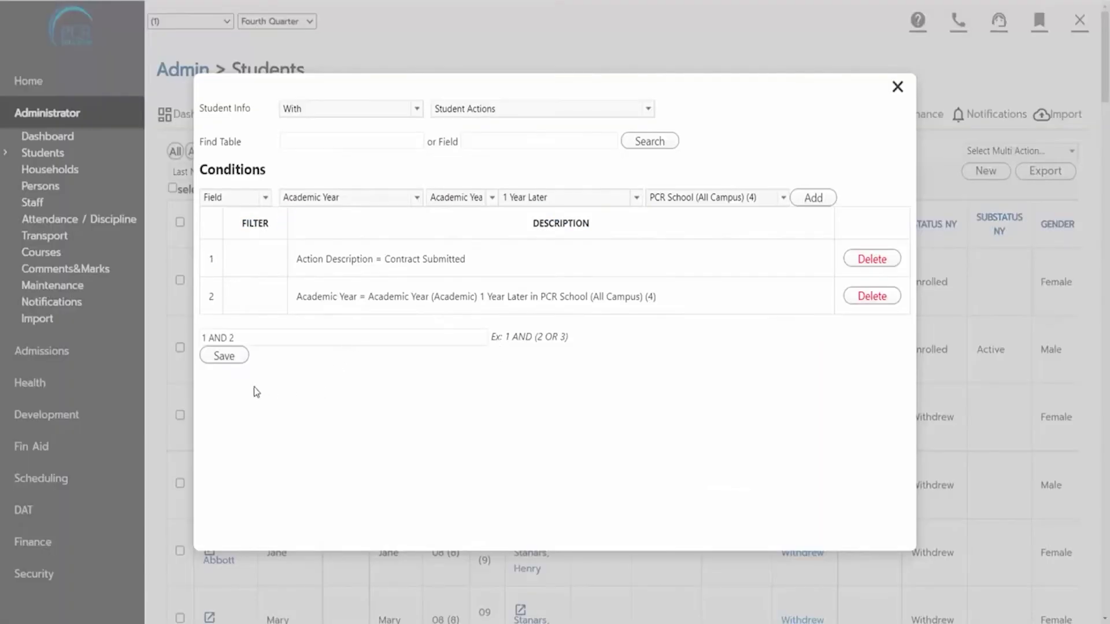
click(223, 356)
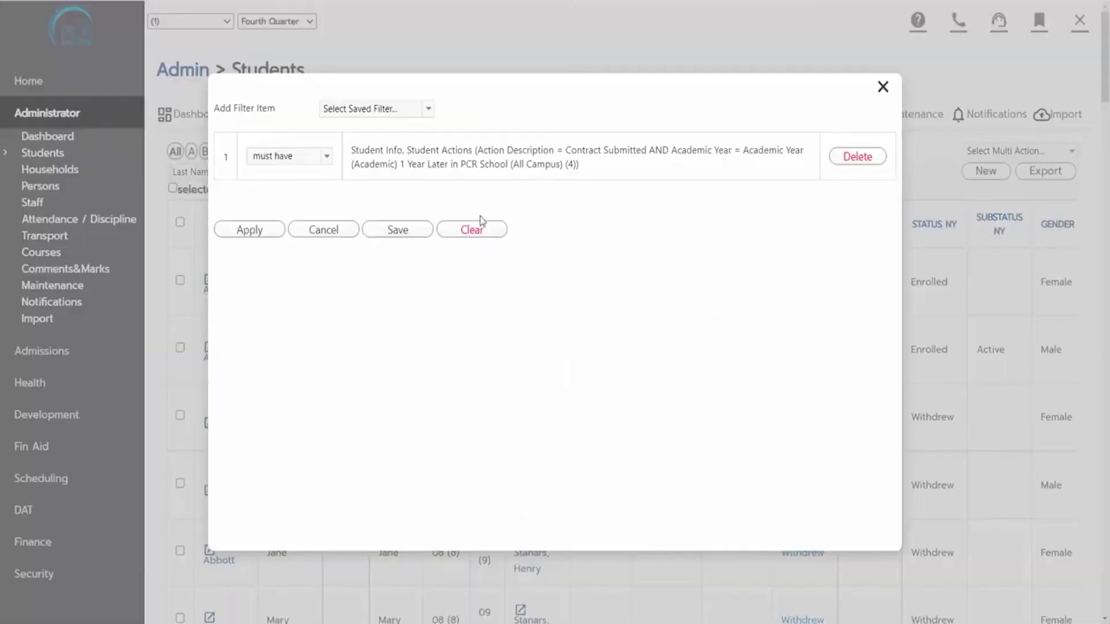
- Set the Student Actions filter item to "must not have" and review its Contract Submitted condition
click(323, 156)
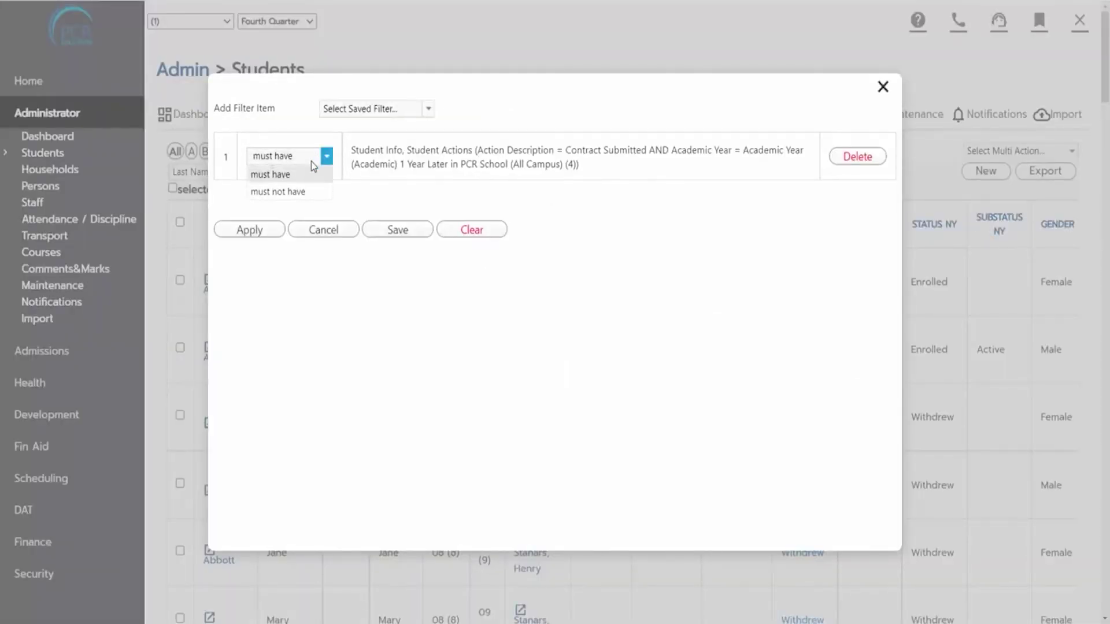
click(291, 193)
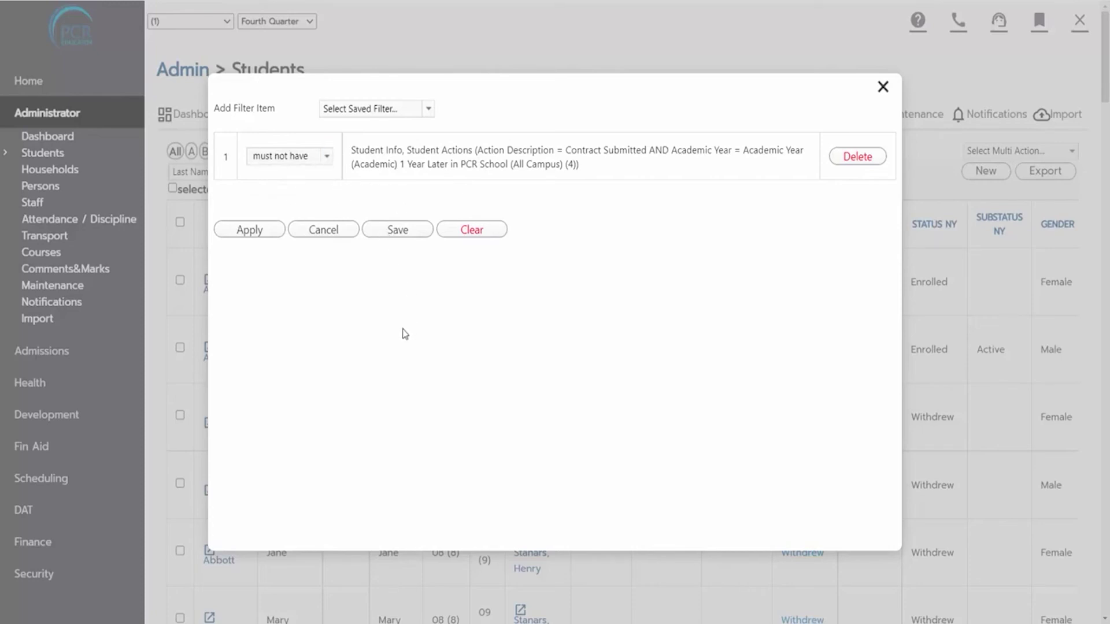
drag(566, 150, 734, 145)
click(622, 185)
- Clear the existing filter item and start another new filter on the Students list
click(472, 229)
click(608, 57)
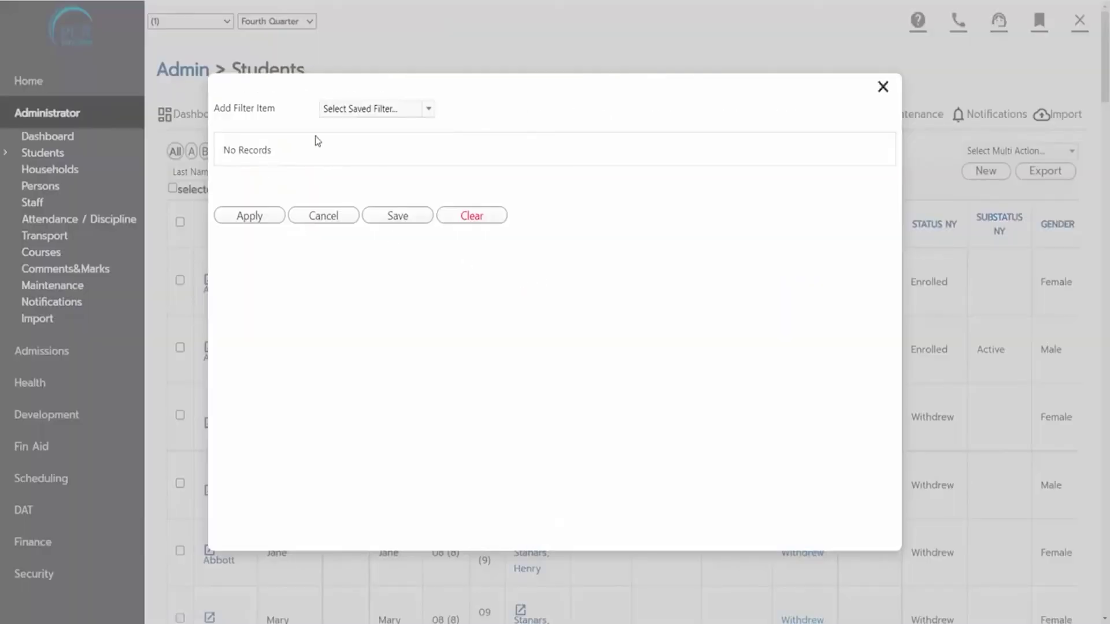
click(370, 109)
click(348, 144)
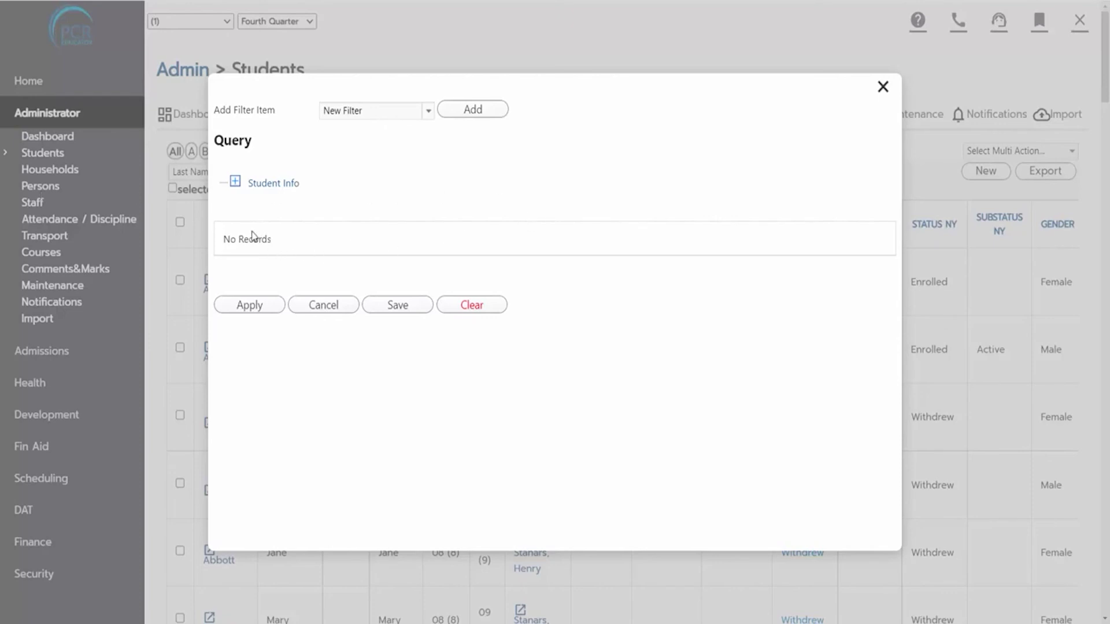
- Connect Student Info "With" the Student Attribute table in the new filter's query
click(237, 188)
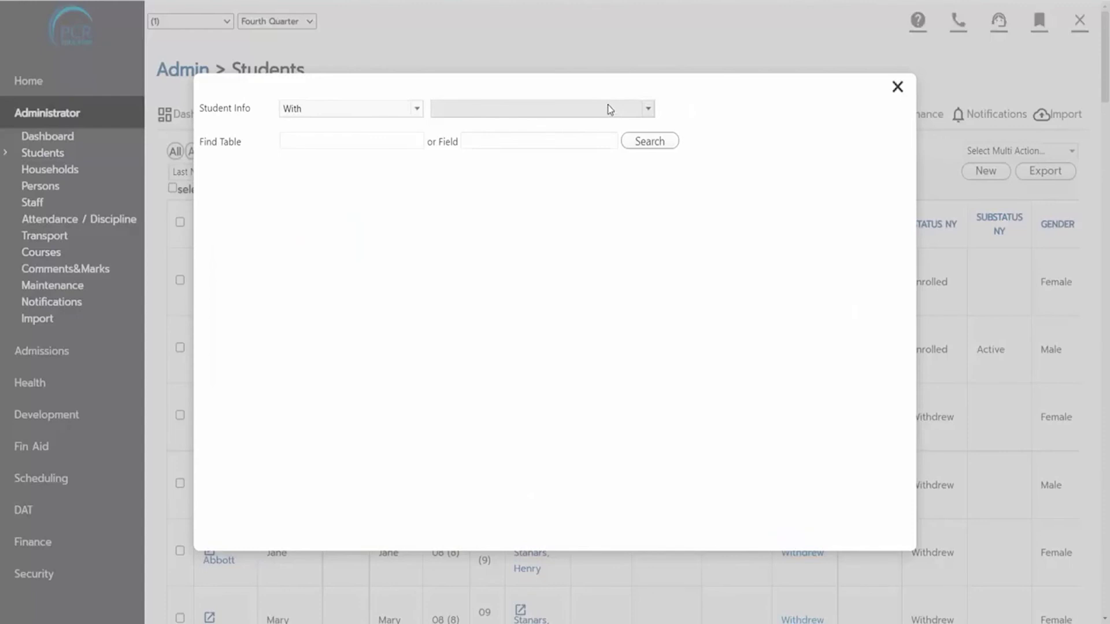
click(608, 105)
scroll(581, 255, down, 12)
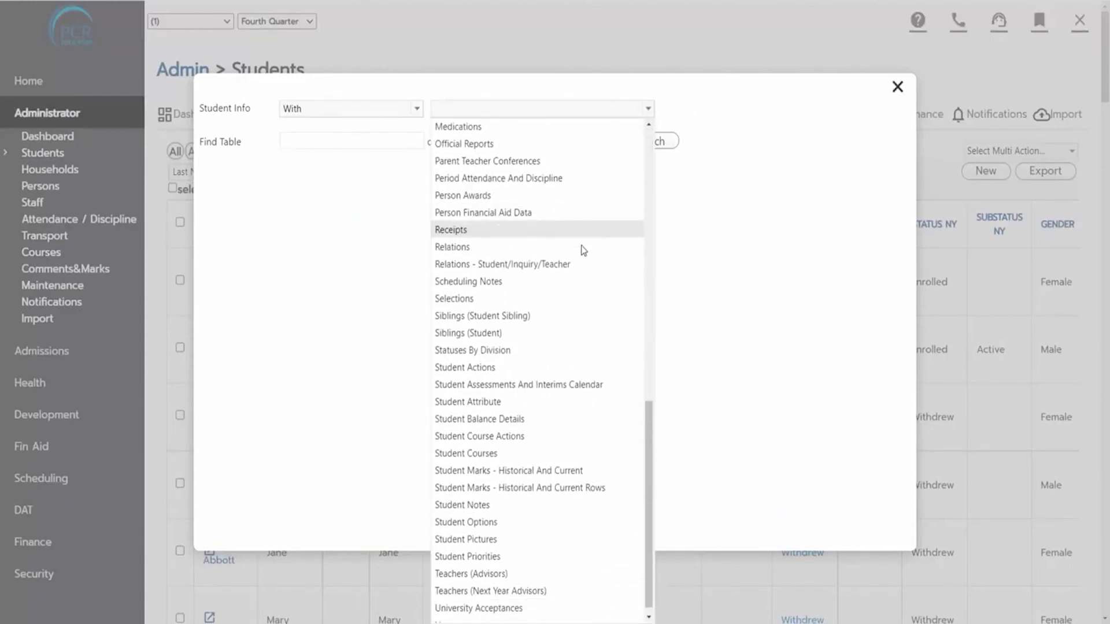
click(498, 393)
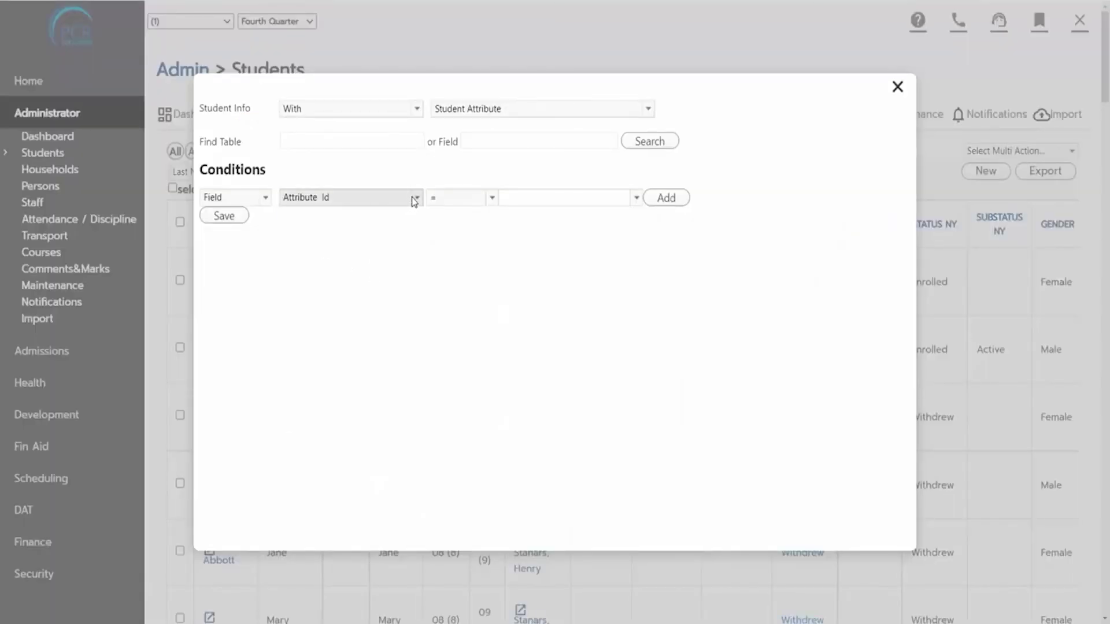
- Add the condition Attribute Comment = Bake Sale to Student Attribute and save the conditions
click(344, 199)
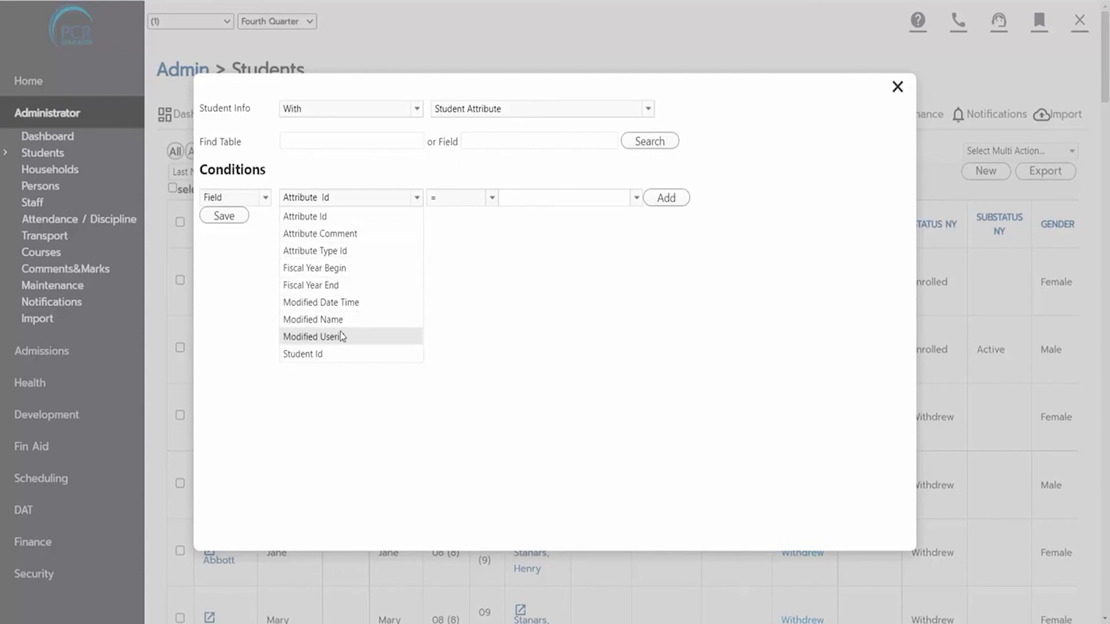
click(365, 234)
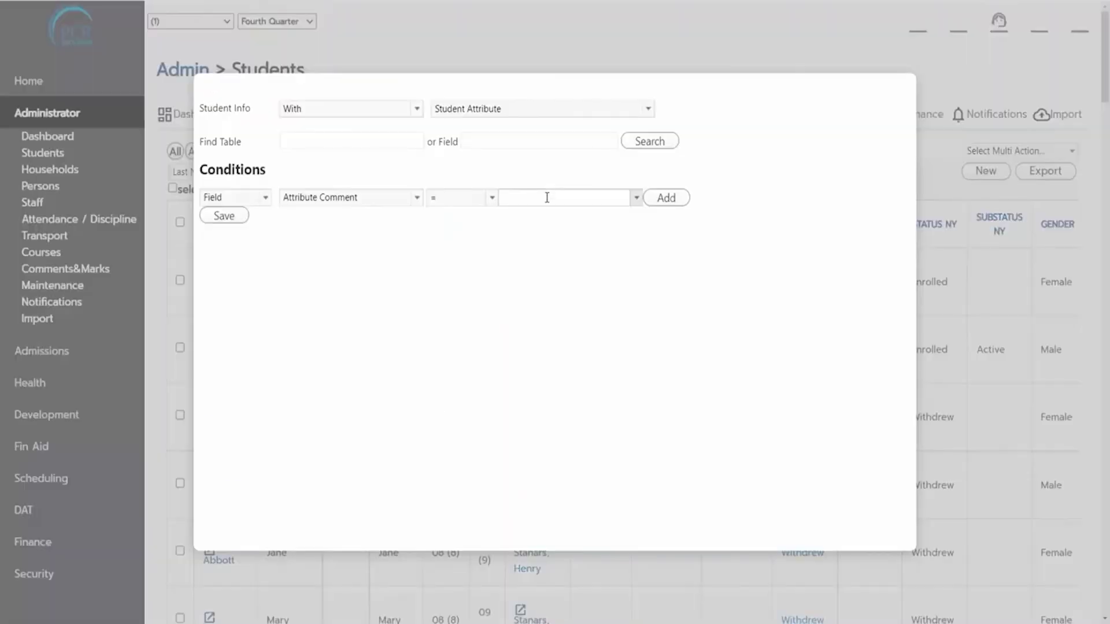
click(547, 198)
text(bake)
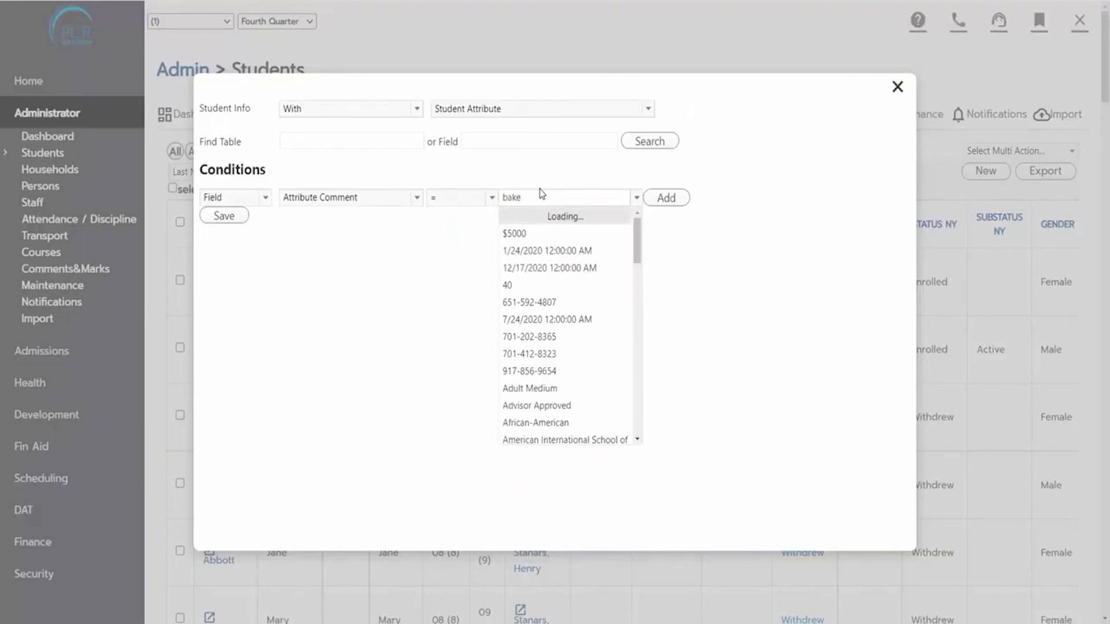
click(508, 217)
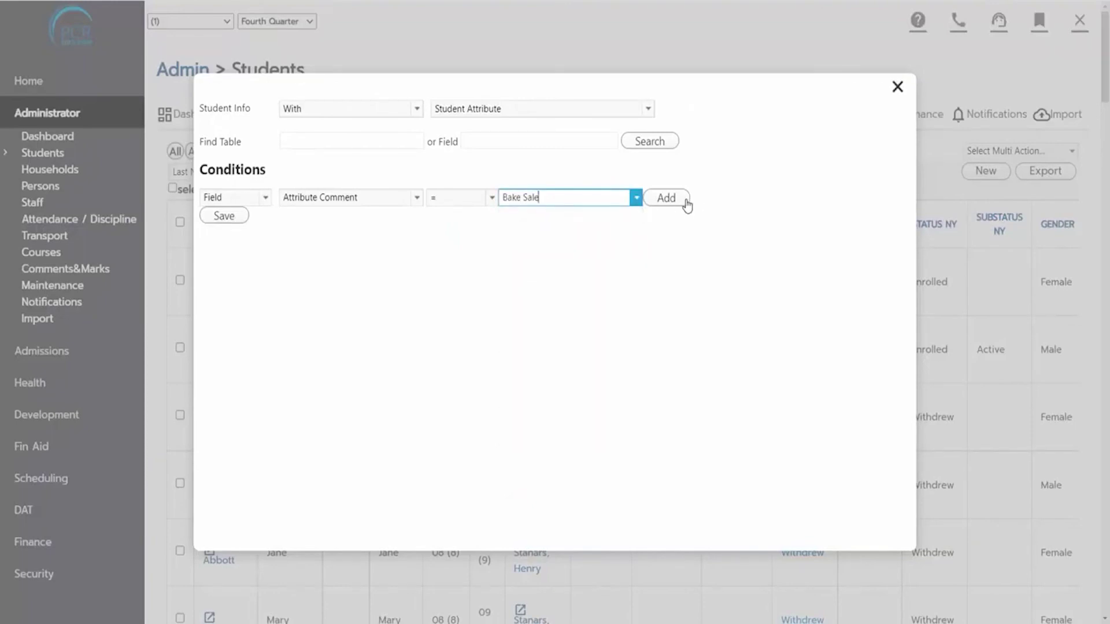
click(682, 201)
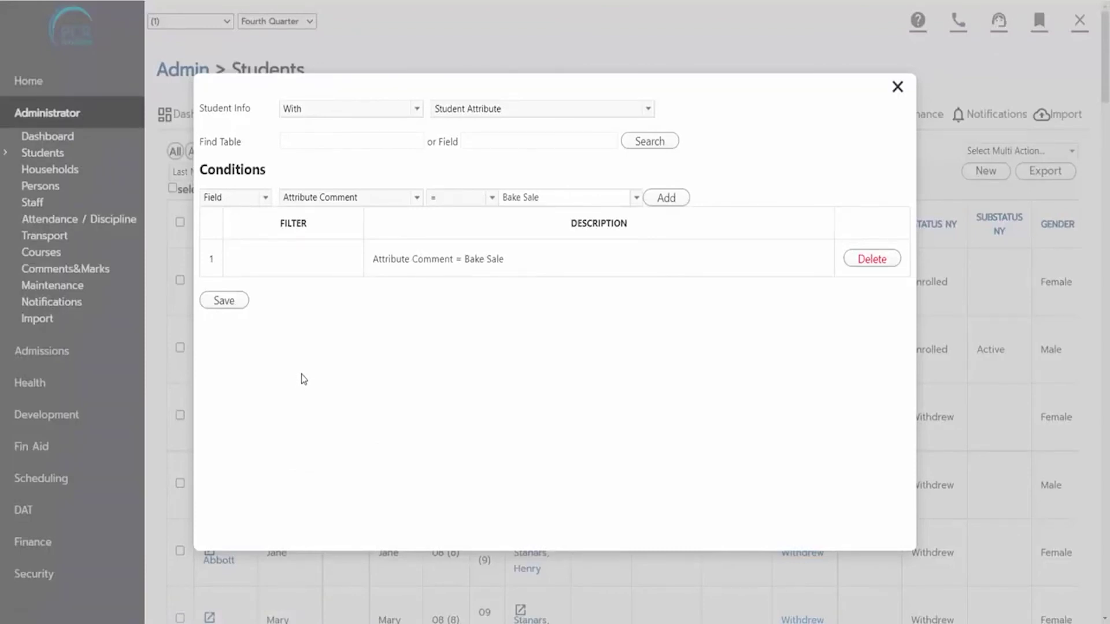
click(360, 200)
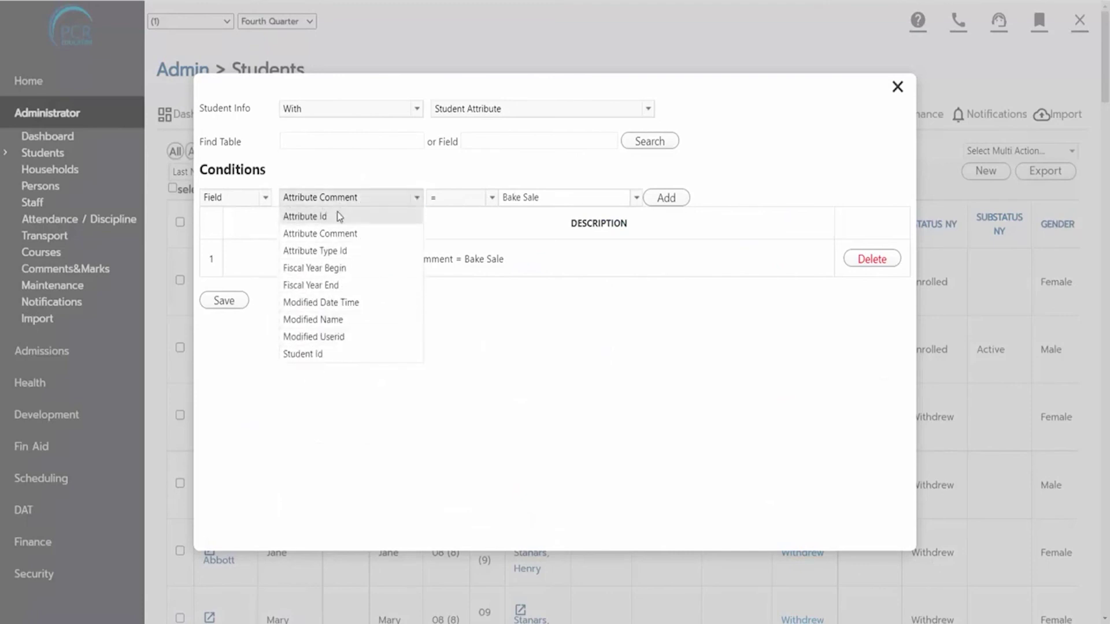
click(555, 323)
click(234, 305)
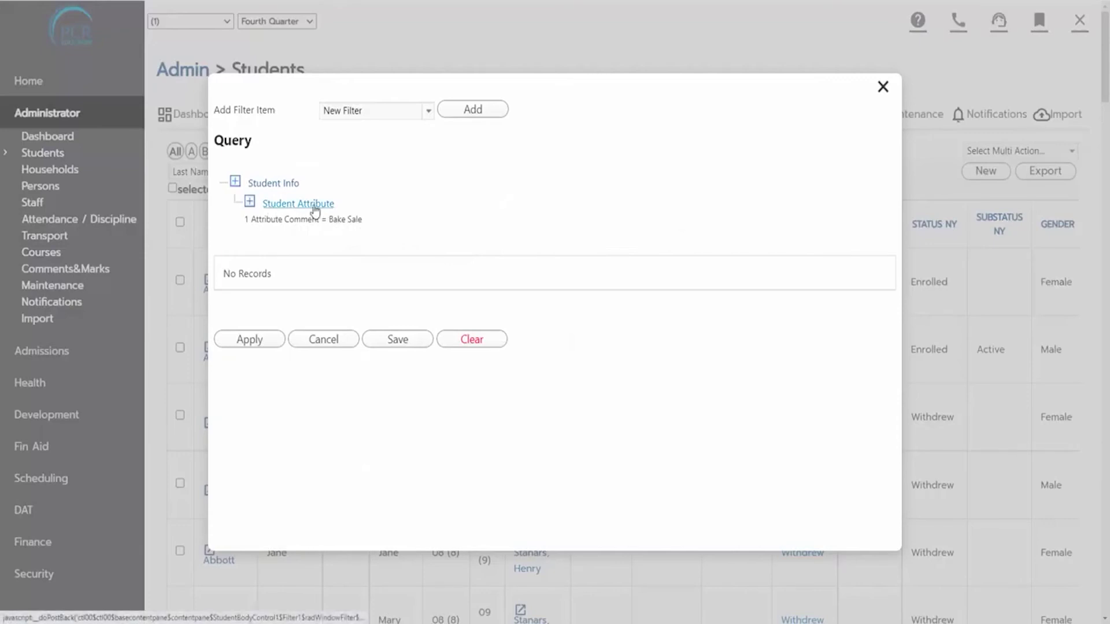
- Connect Student Attribute "With" the Attributes table in the query
click(258, 230)
click(540, 112)
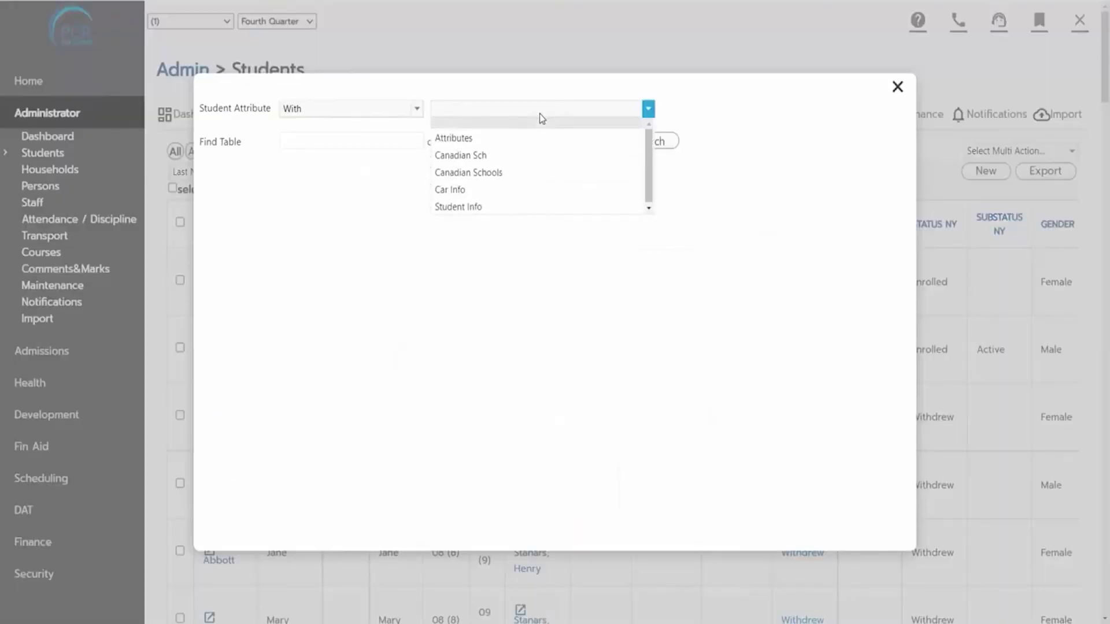
click(499, 139)
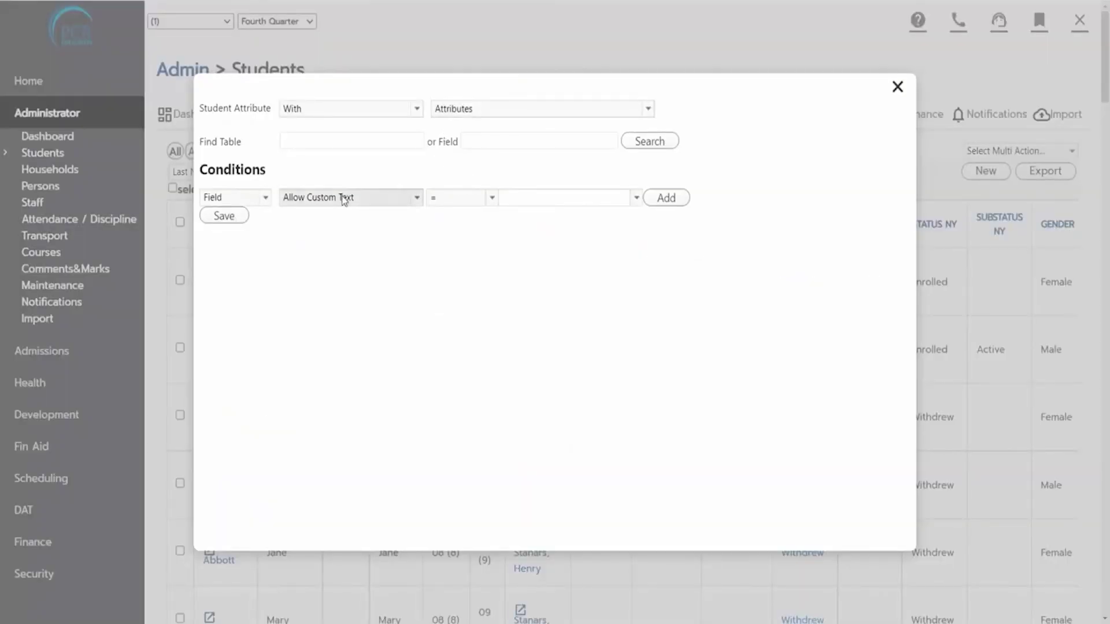
- Add the condition Attribute Description = Volunteer Options to the Attributes table and save it
click(343, 201)
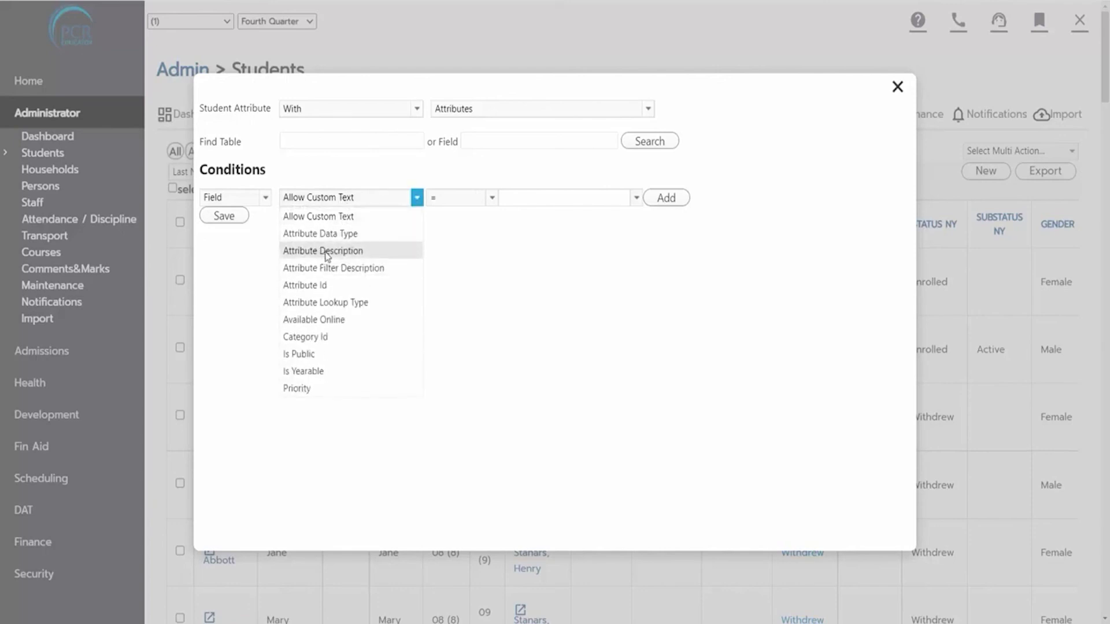
click(356, 252)
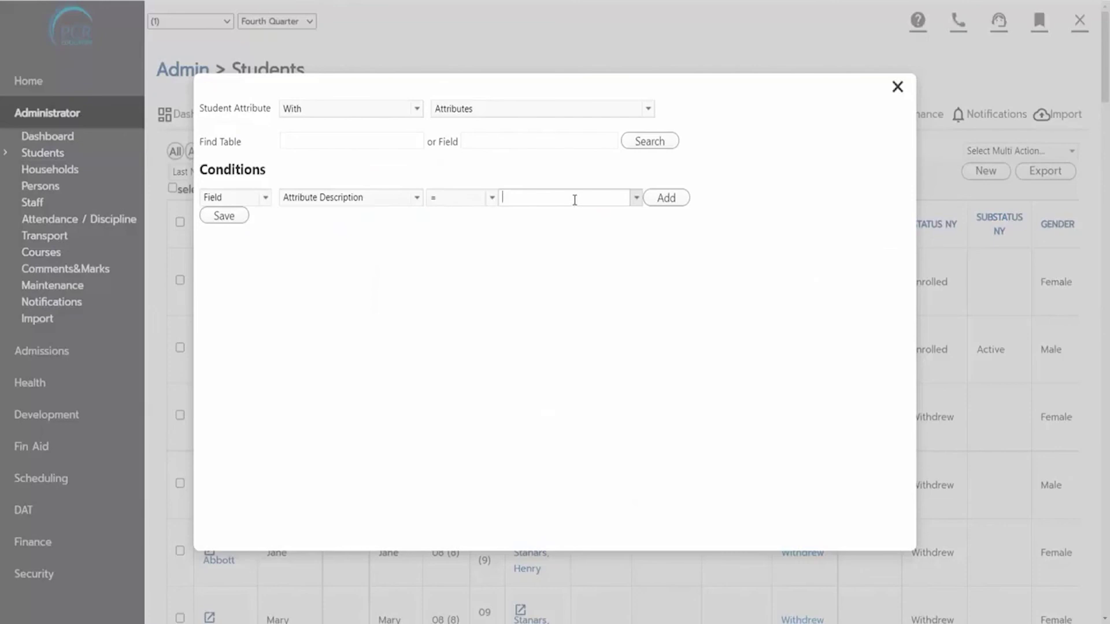
click(575, 200)
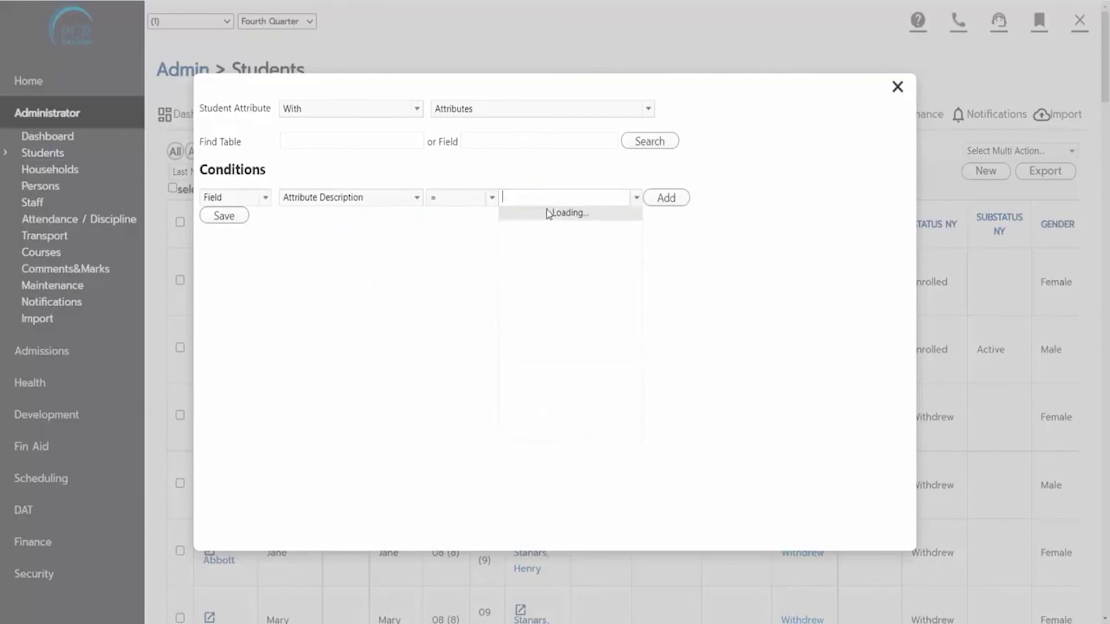
text(vol)
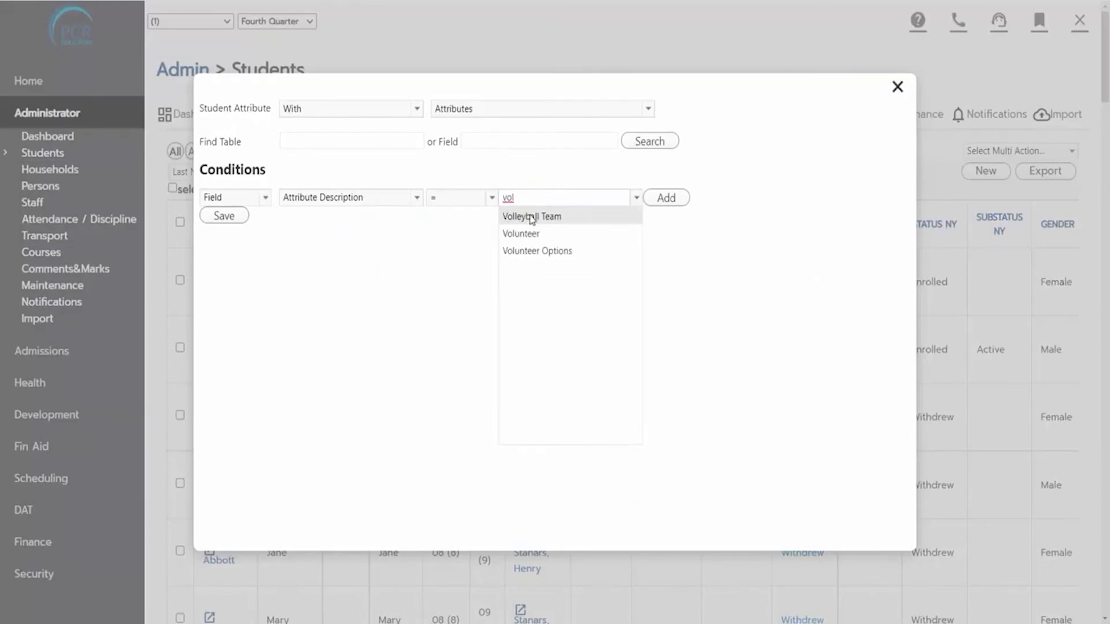
click(523, 252)
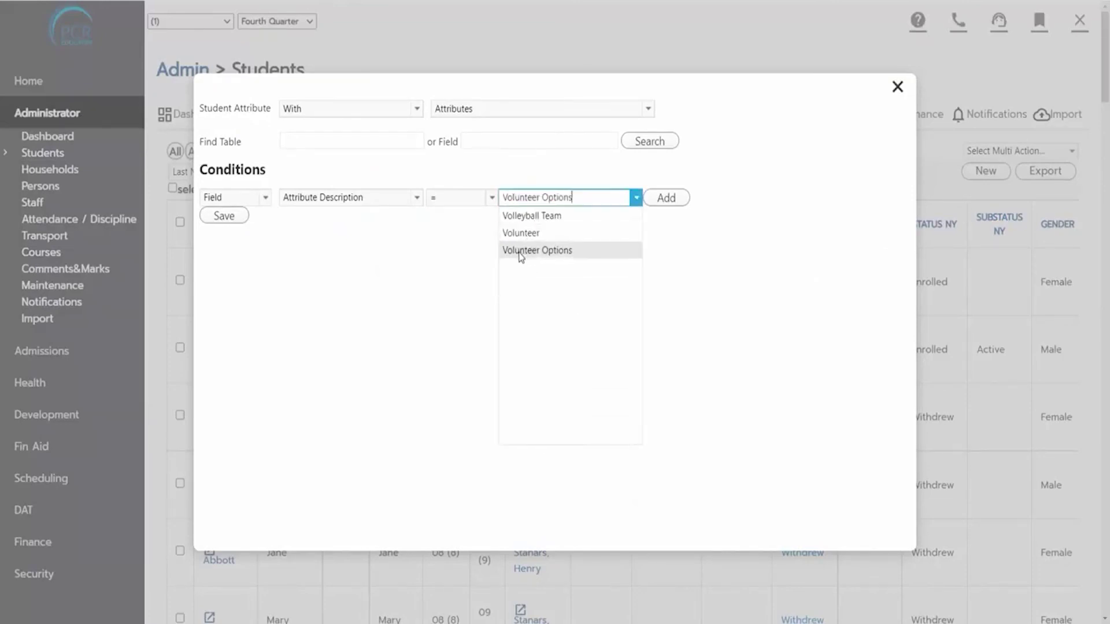
click(668, 198)
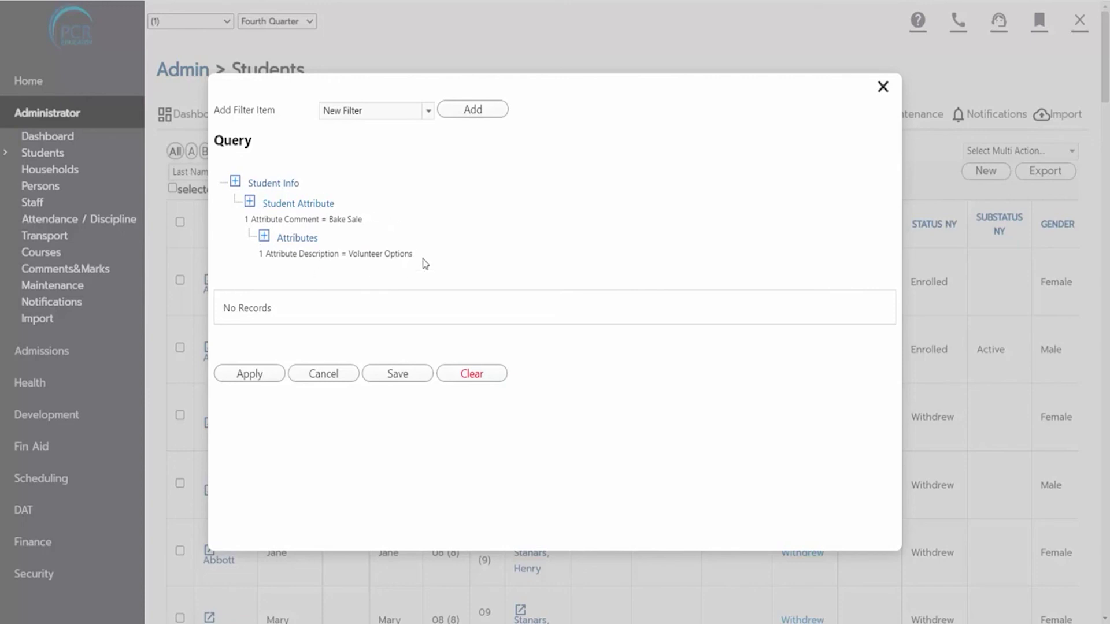
- Add the completed Student Attribute query as a filter item and keep it set to "must have"
click(472, 111)
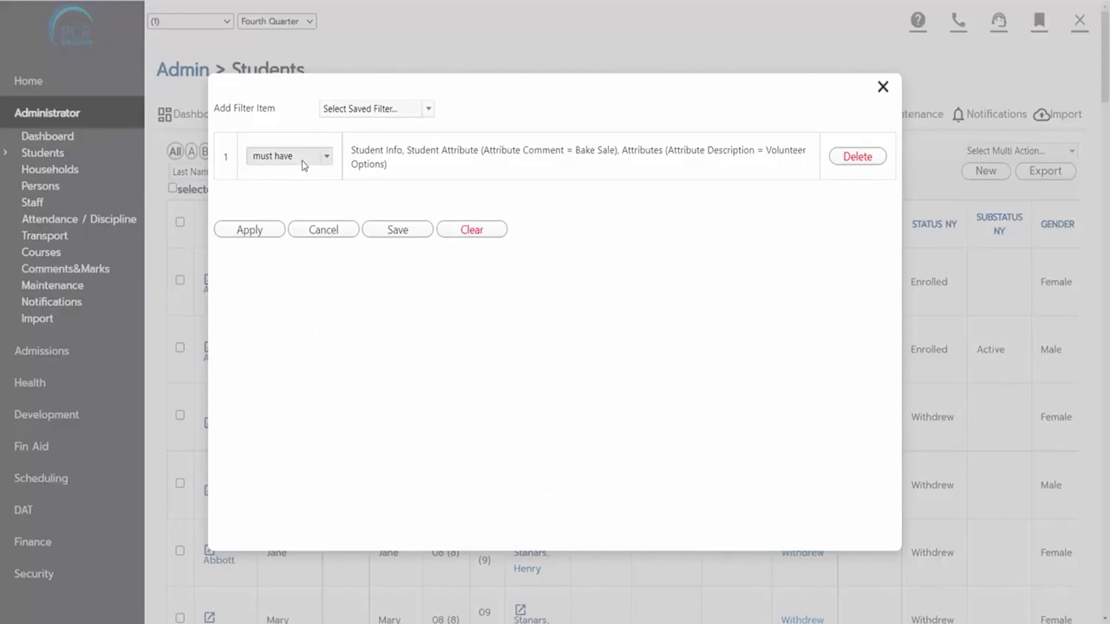
click(325, 156)
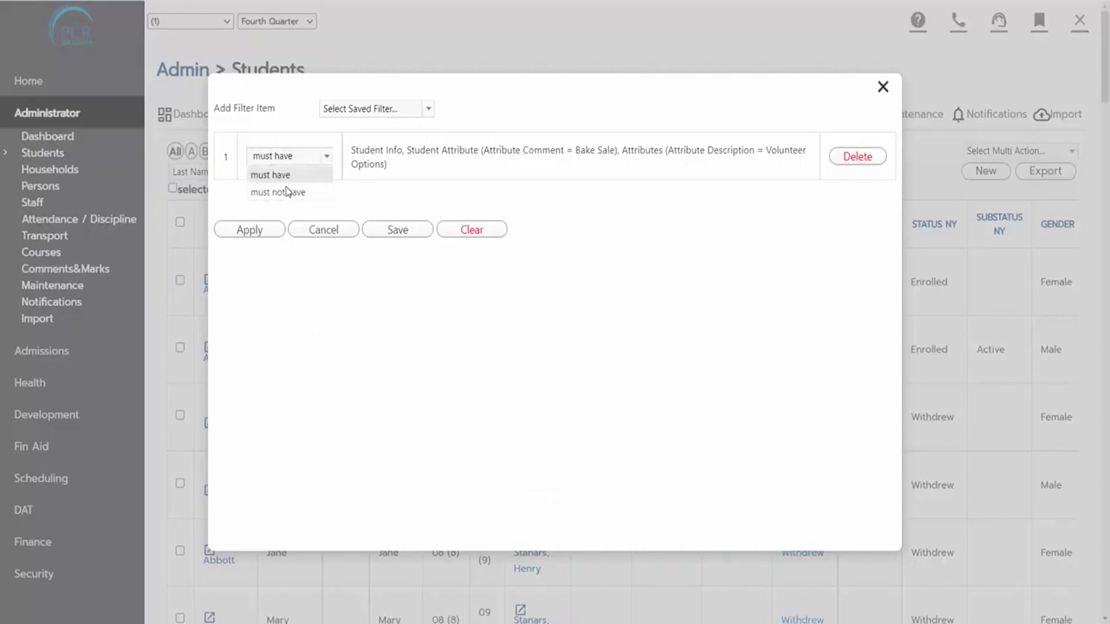
click(405, 209)
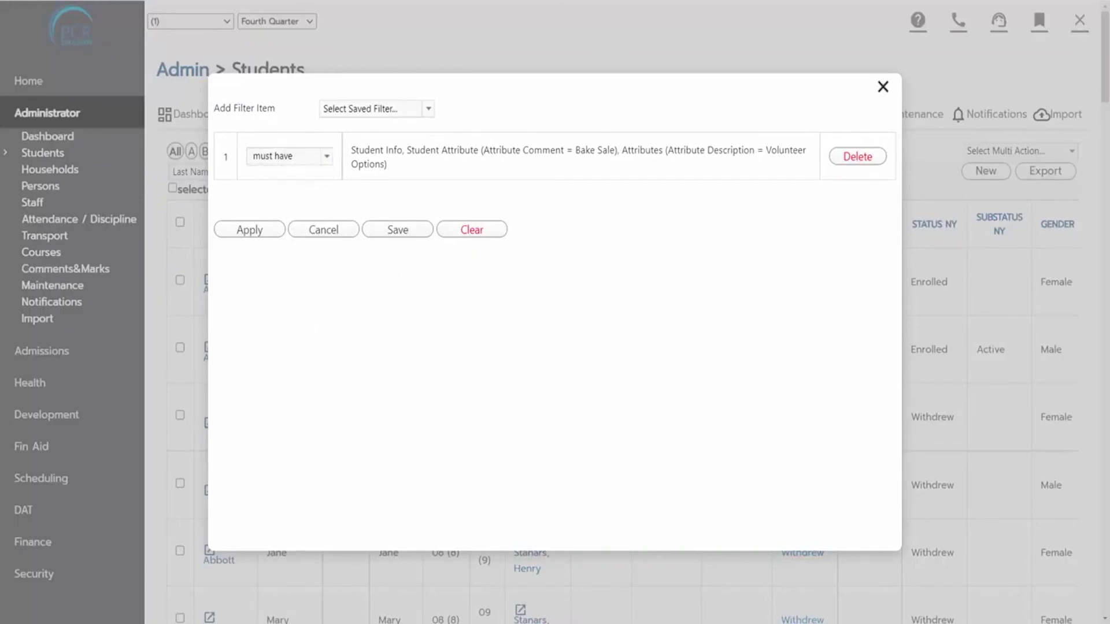